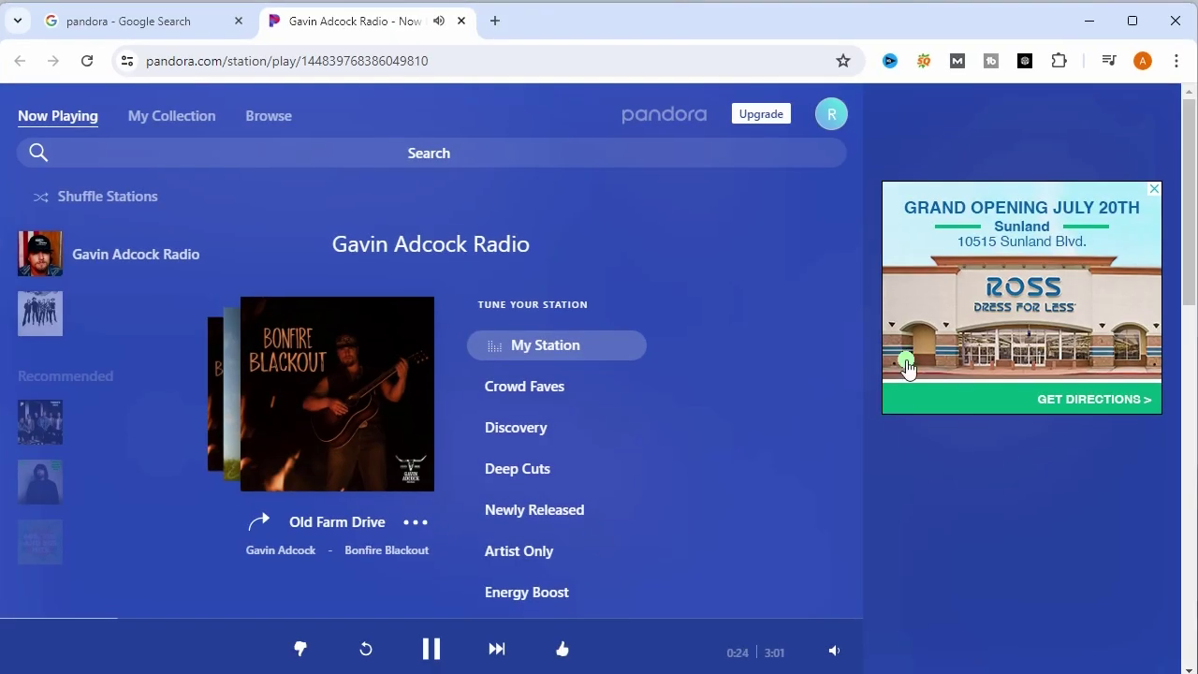
- Open Pandora's upgrade page to compare Plus ($4.99) and Premium ($10.99) plans
left_click(773, 117)
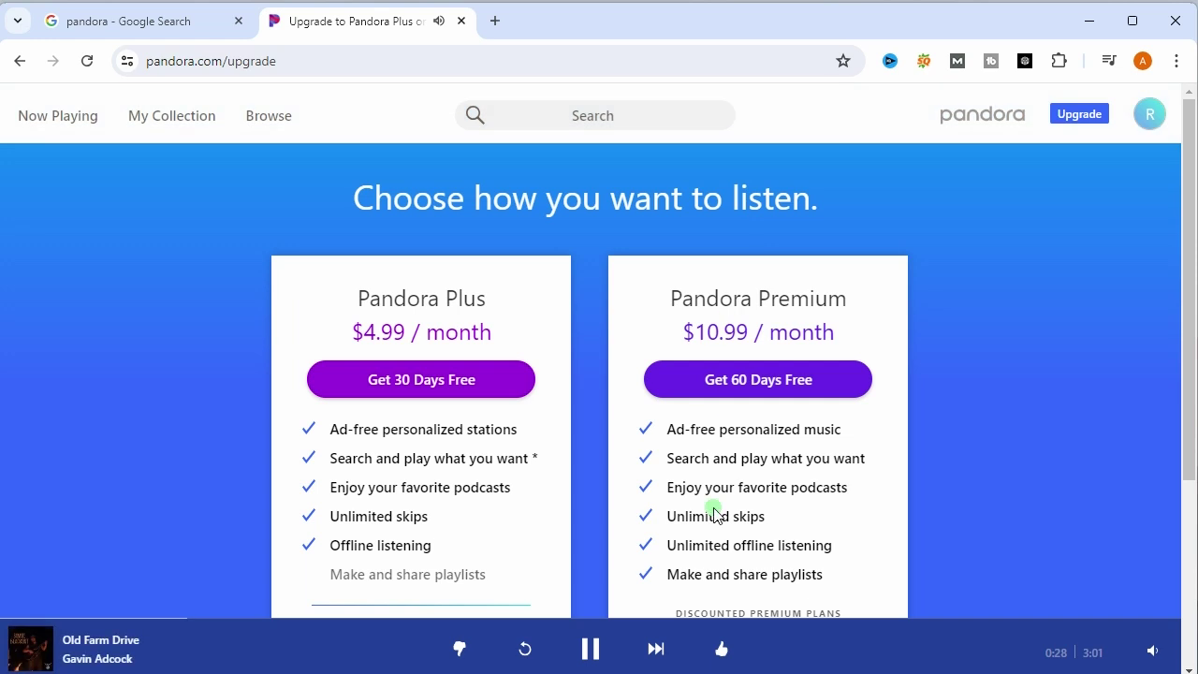
scroll(1029, 500, "down", 1)
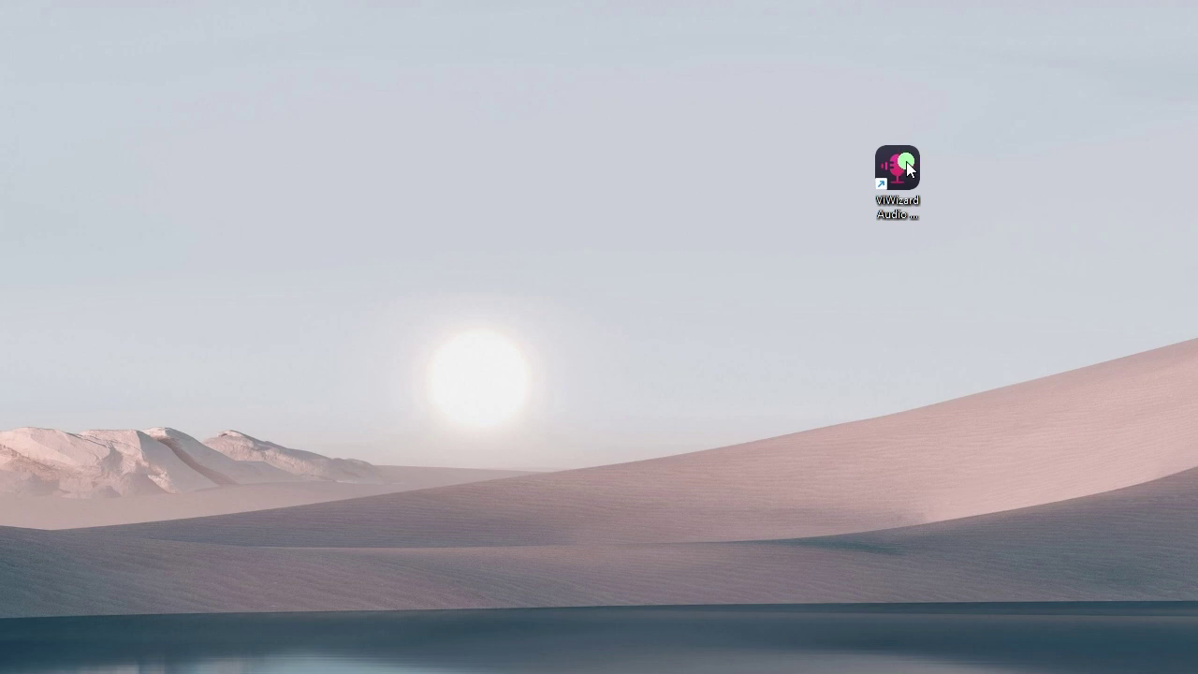
- Launch ViWizard Audio Capture with Chrome as the source and MP3 as output format
double_click(906, 169)
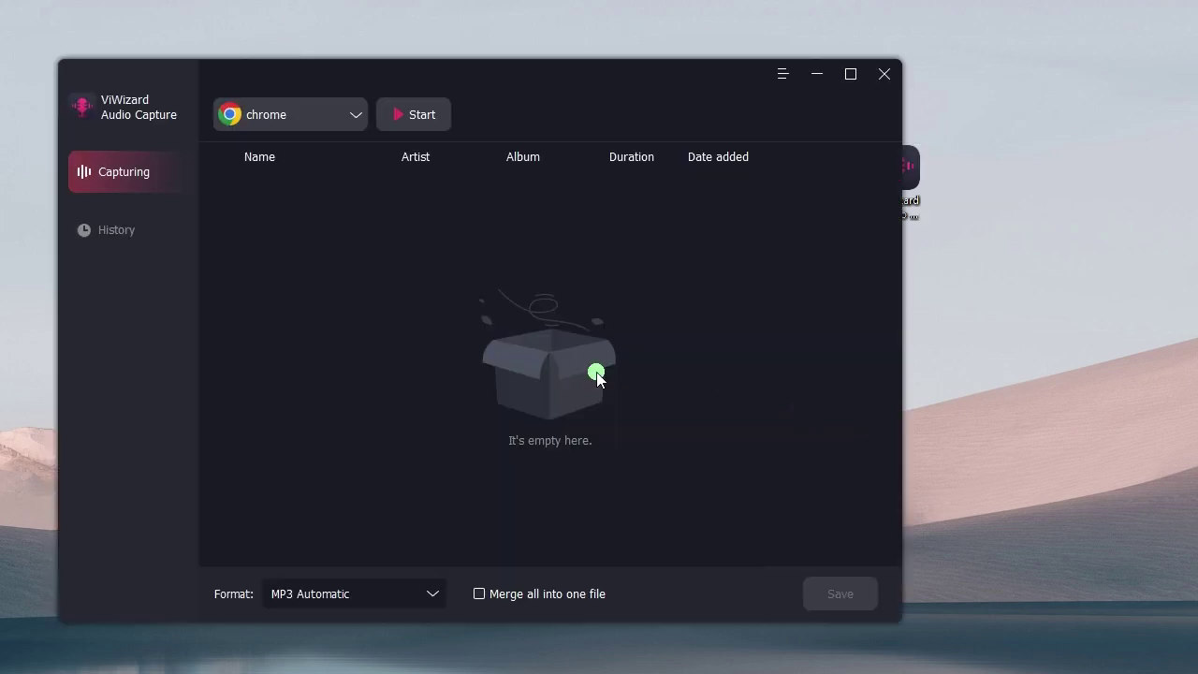
left_click(357, 116)
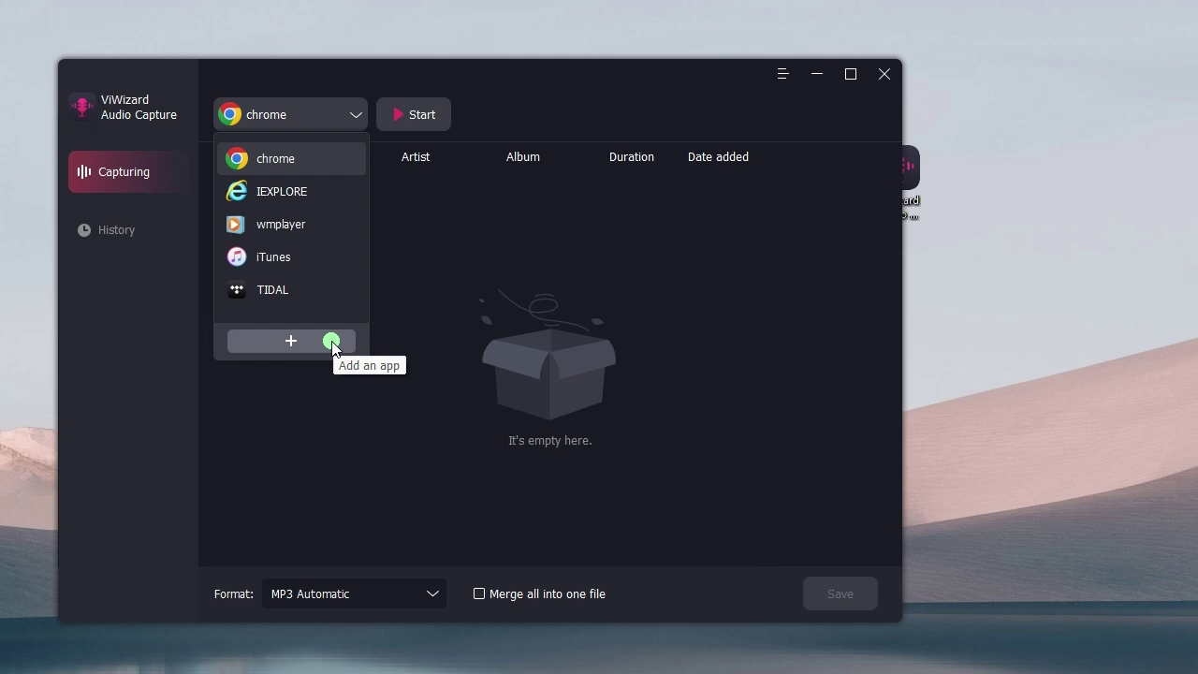
left_click(342, 412)
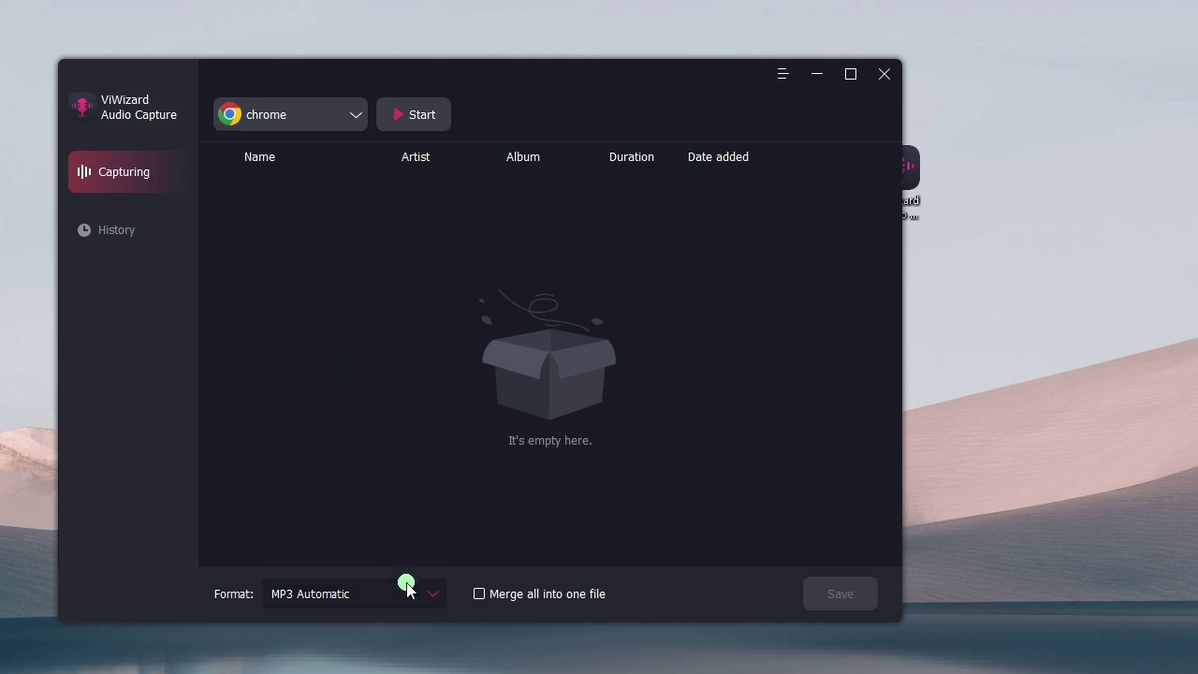
left_click(429, 598)
left_click(385, 286)
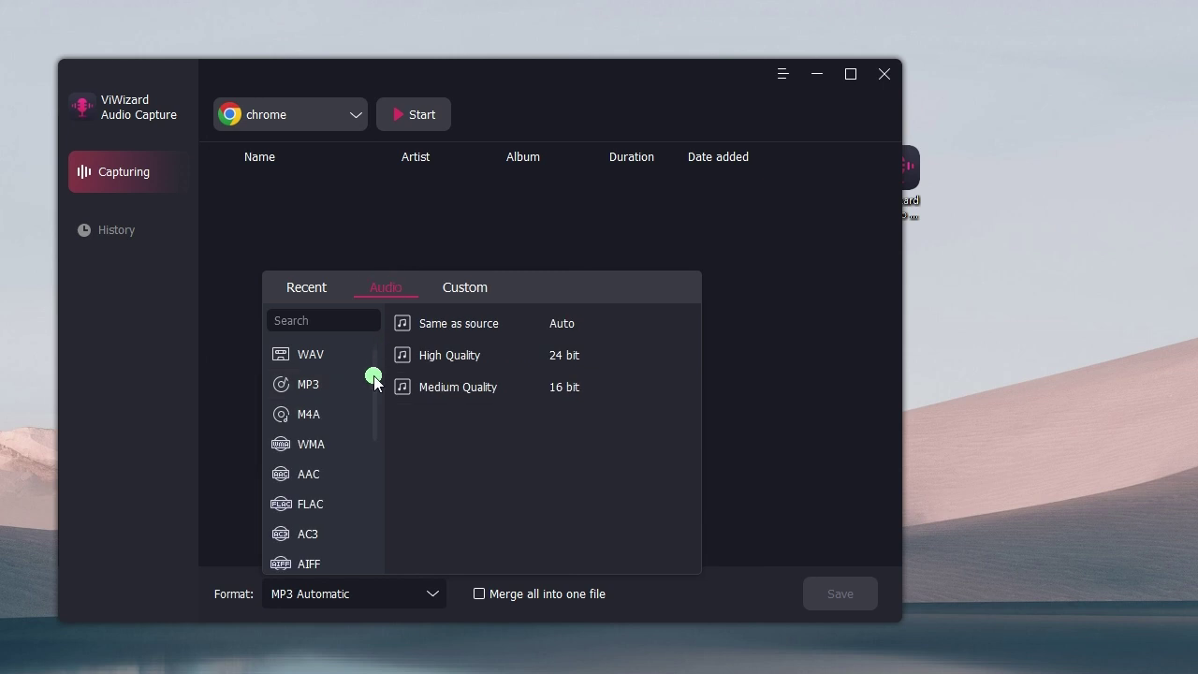
mouse_move(373, 378)
left_mouse_down()
mouse_move(379, 518)
mouse_move(382, 347)
left_mouse_up()
left_click(350, 393)
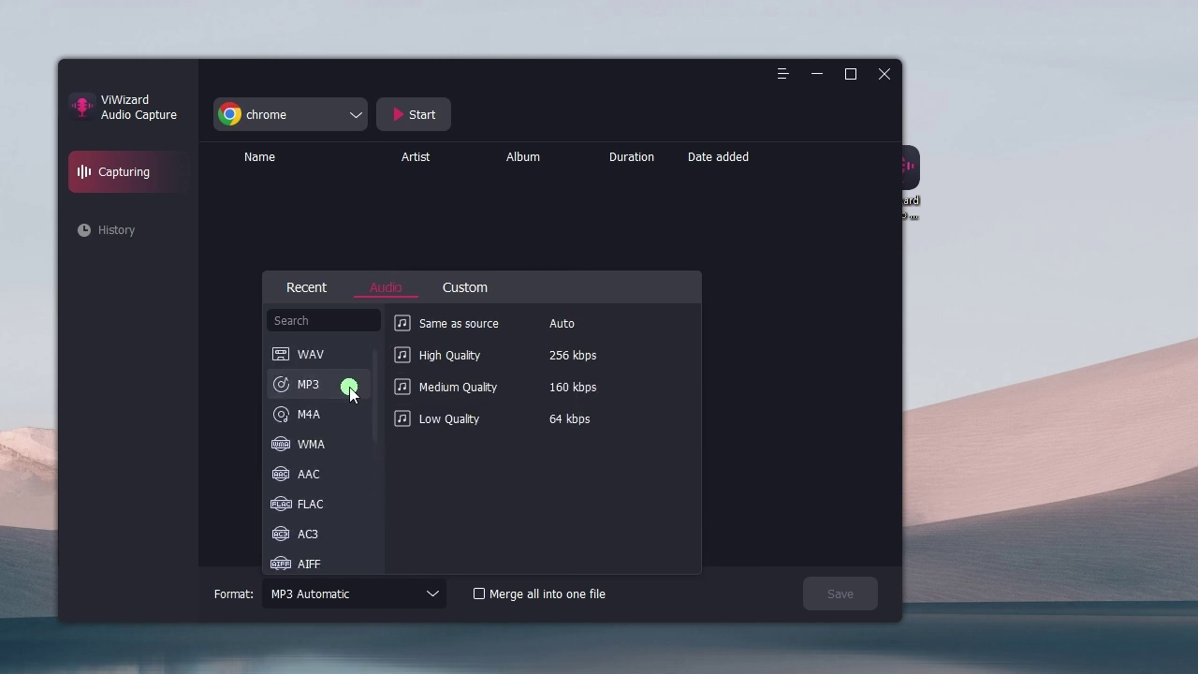
- Customise the Same as source MP3 preset to 48000 Hz and 320 kbps, and apply it
left_click(668, 322)
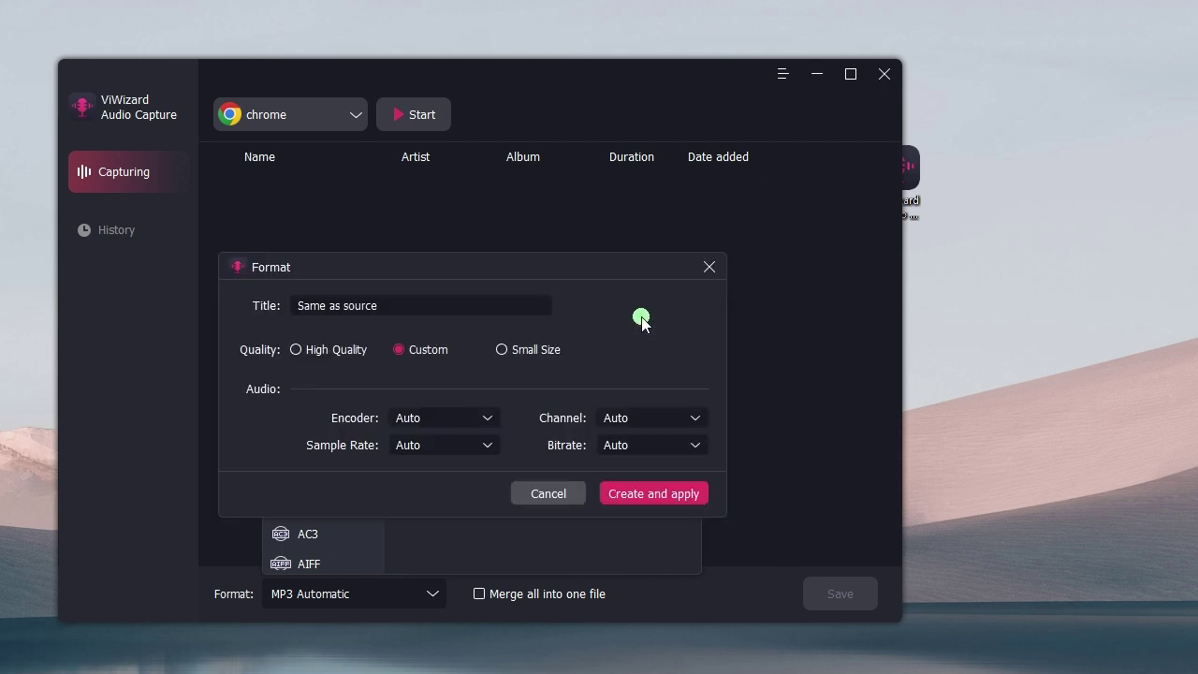
left_click(487, 422)
left_click(697, 421)
left_click(697, 418)
left_click(481, 444)
left_click(475, 531)
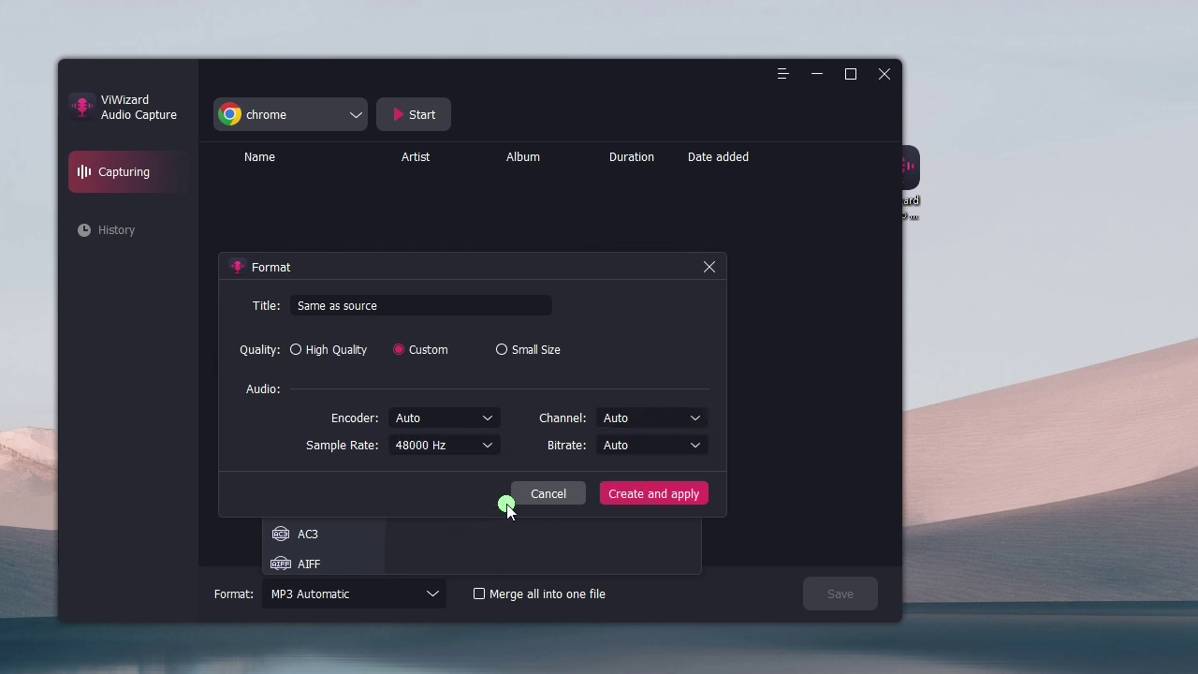
left_click(694, 446)
scroll(662, 638, "down", 2)
left_click(655, 657)
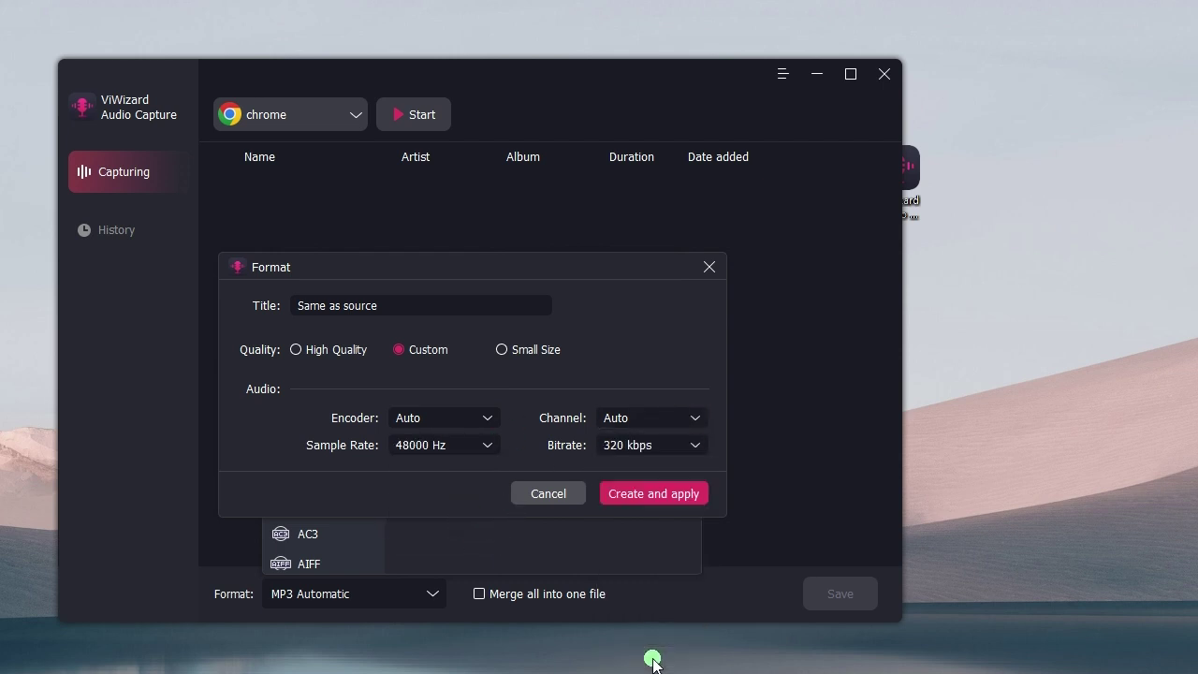
left_click(663, 493)
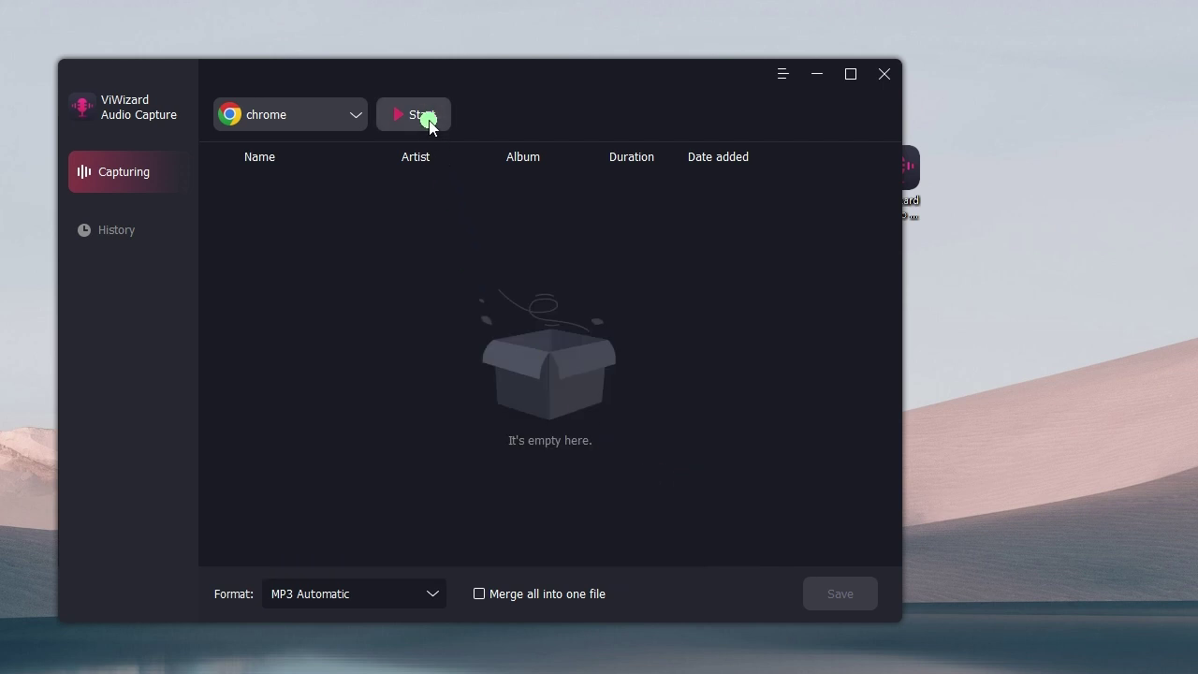
- Start capturing Chrome audio and play Chappell Roan's station from Pandora's Trendsetters
left_click(429, 120)
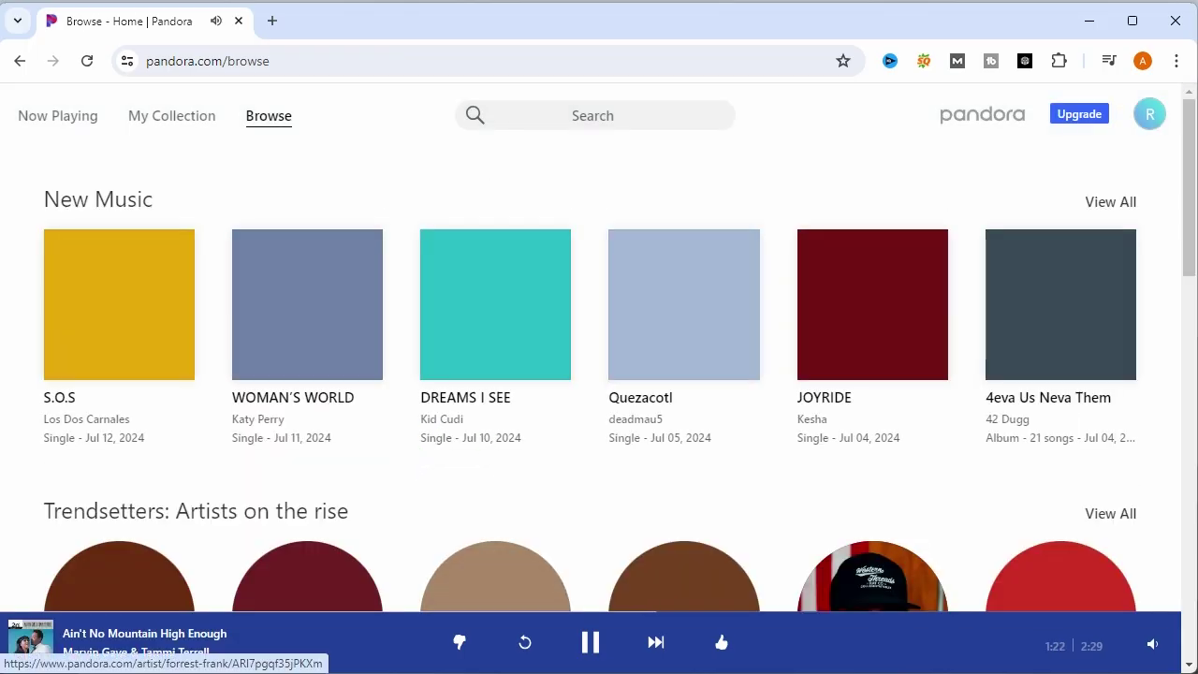
scroll(564, 488, "down", 1)
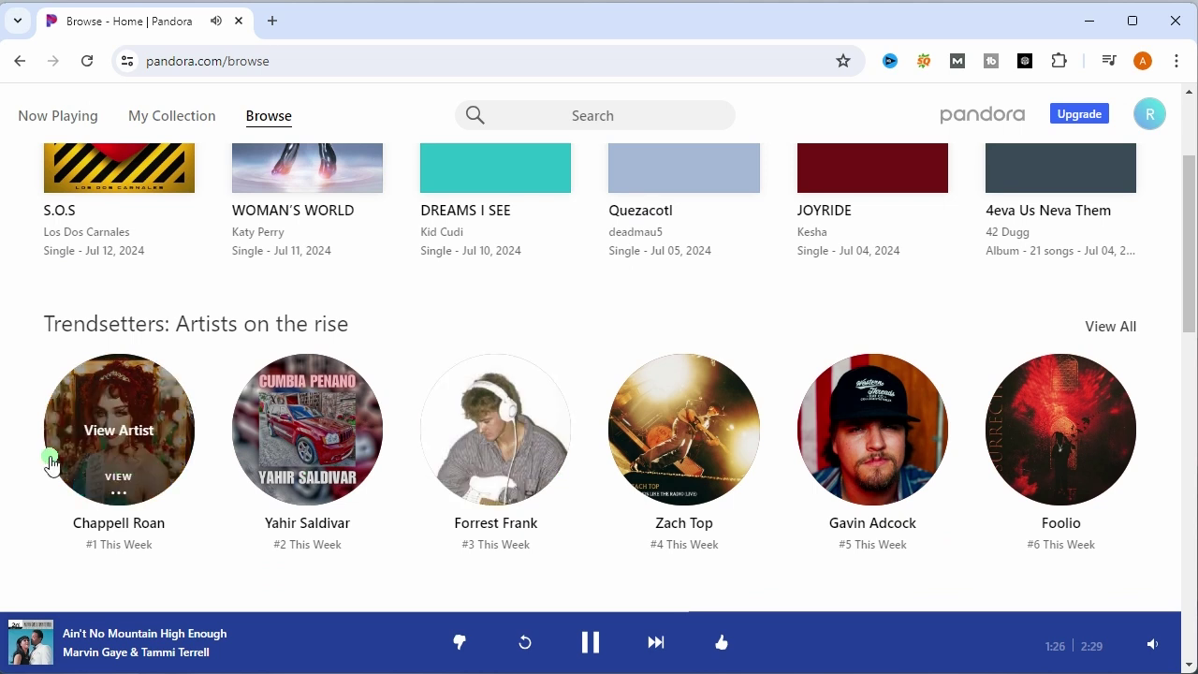
left_click(90, 440)
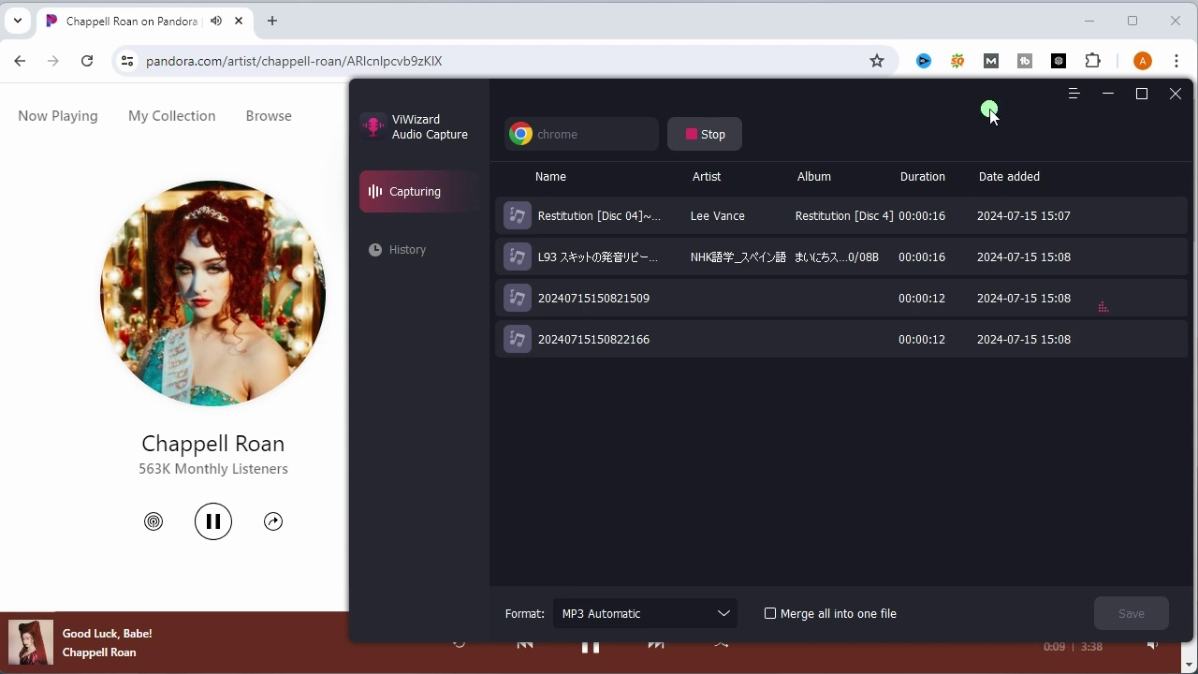
- Stop the recording and accept the All Shook Up track's tag details
left_click_drag(990, 114, 804, 100)
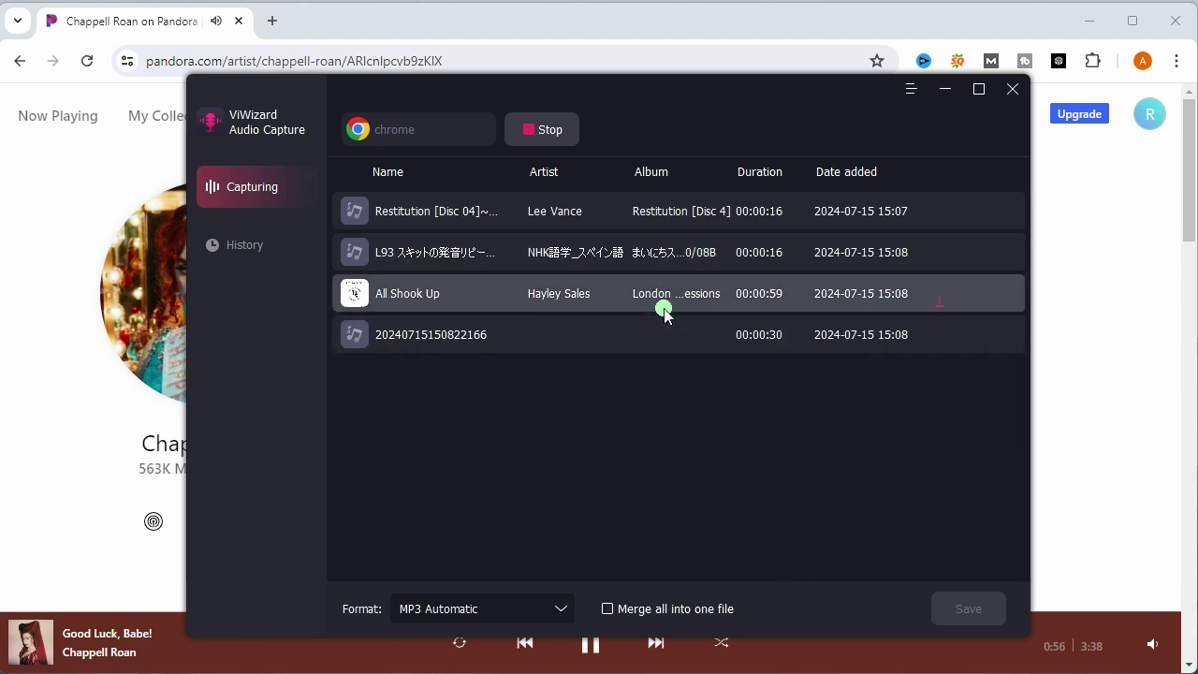
left_click(549, 130)
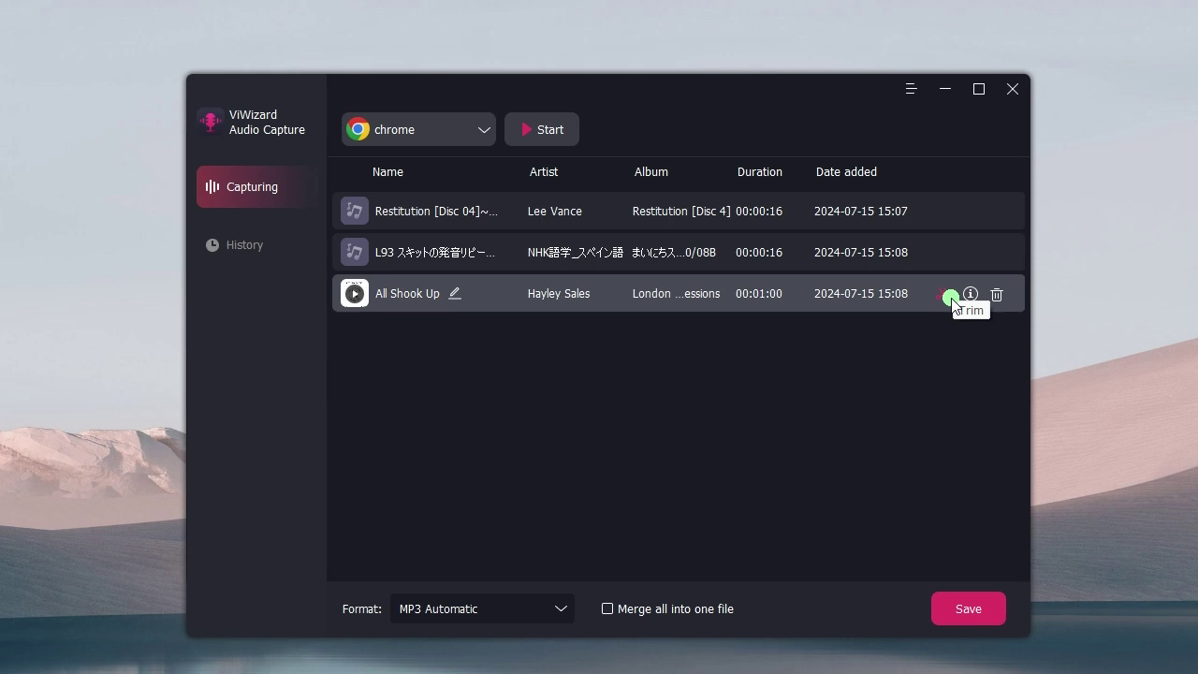
left_click(969, 294)
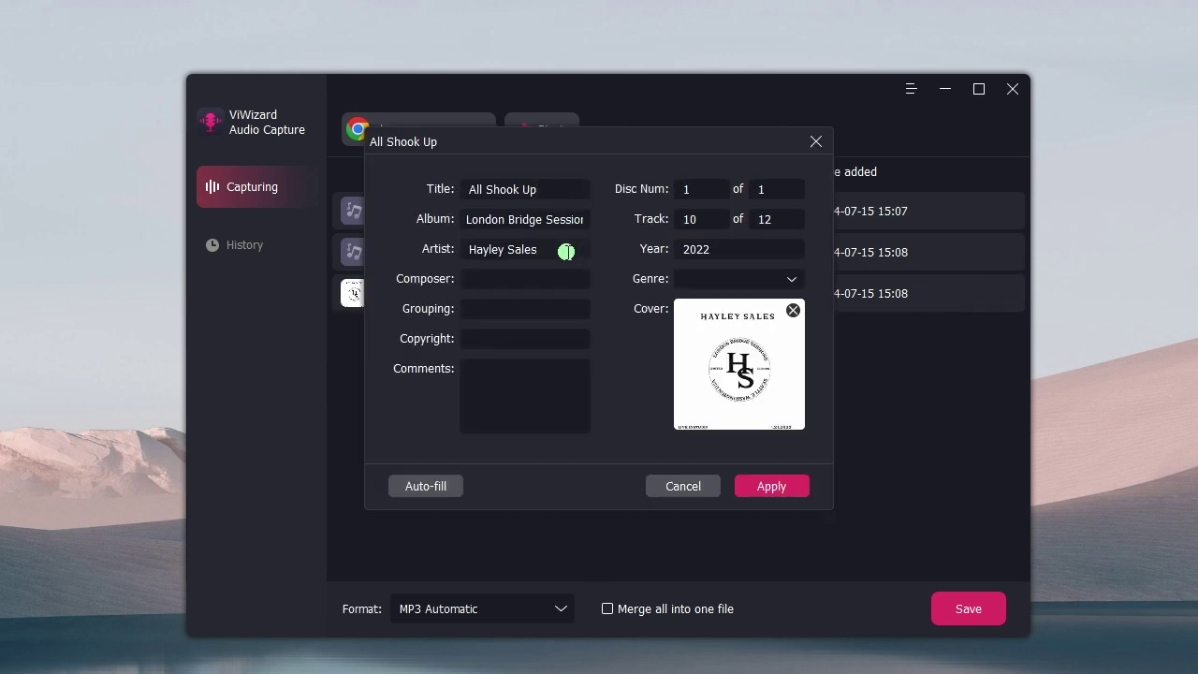
left_click(788, 487)
- Cut the first 9.6 seconds from All Shook Up and apply the trim
left_click(941, 297)
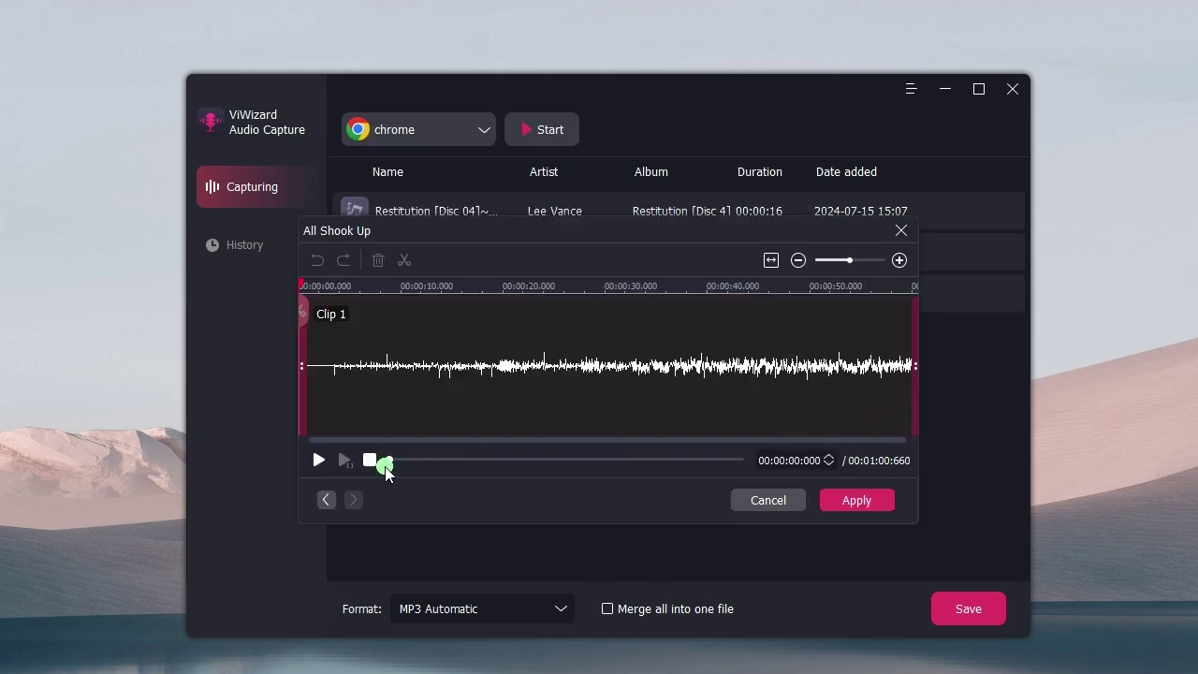
left_click(314, 463)
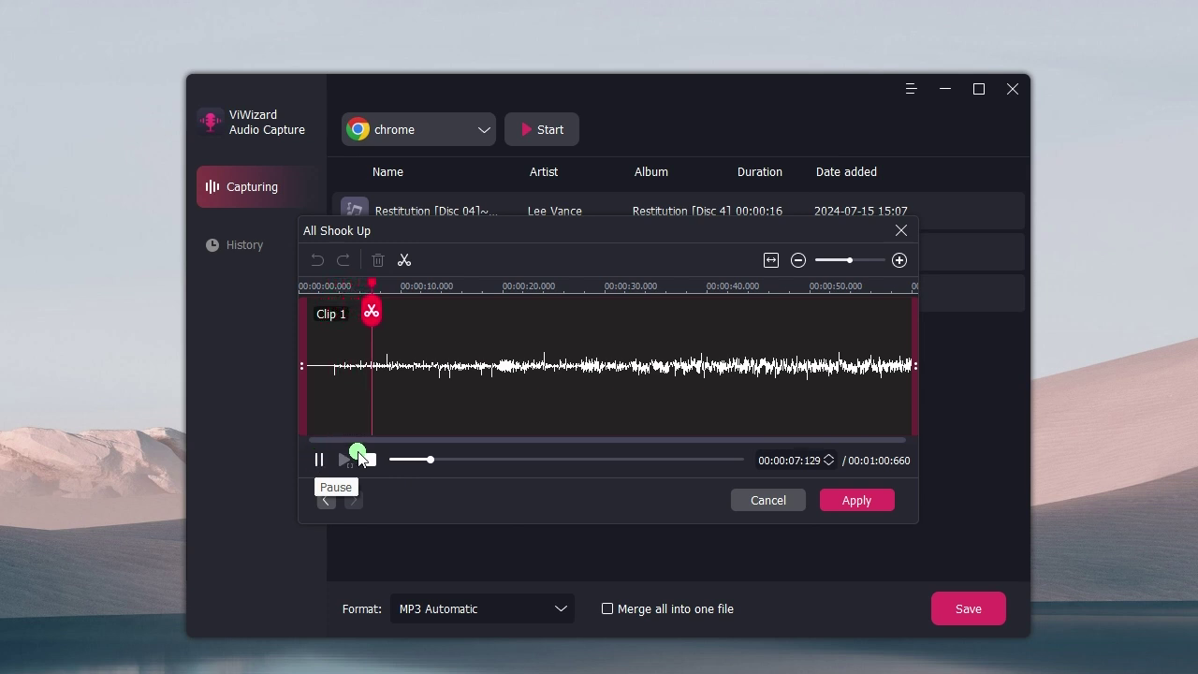
left_click(318, 459)
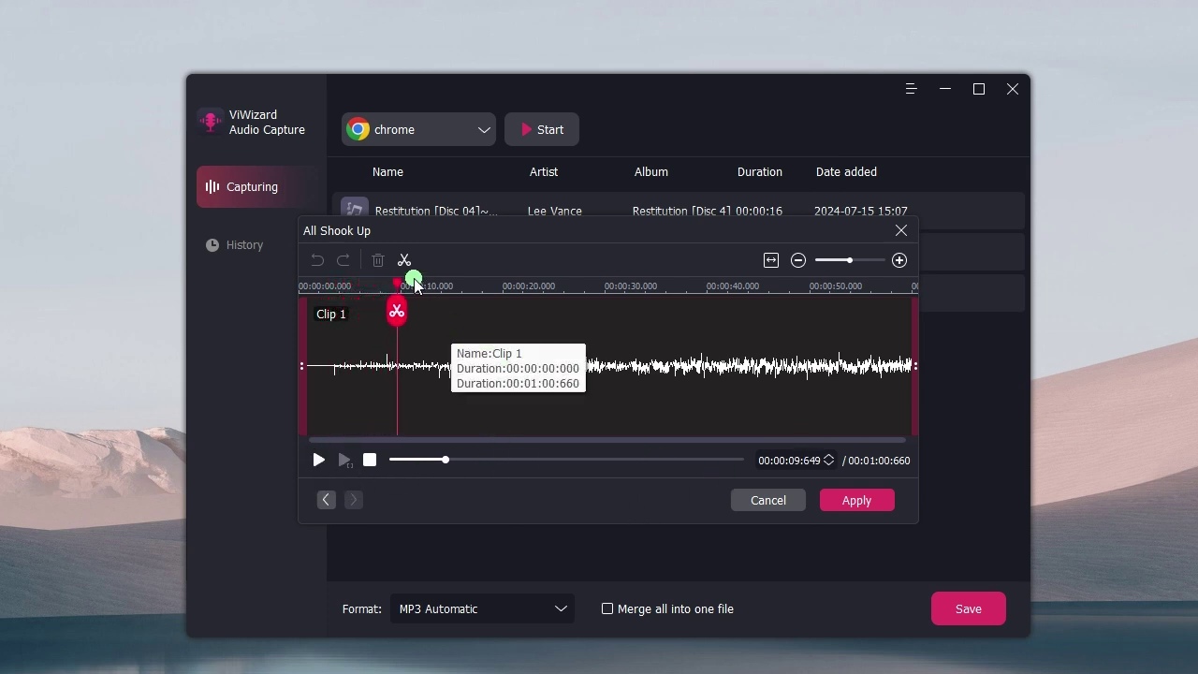
left_click(404, 305)
left_click(388, 328)
left_click(378, 260)
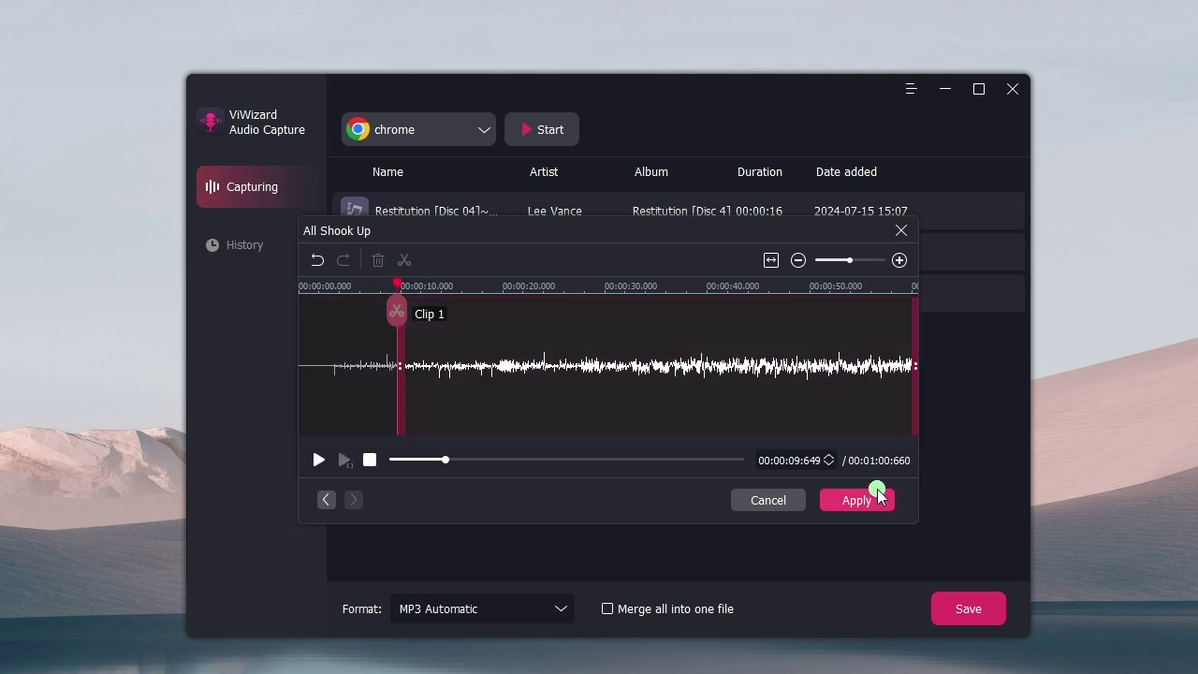
left_click(318, 459)
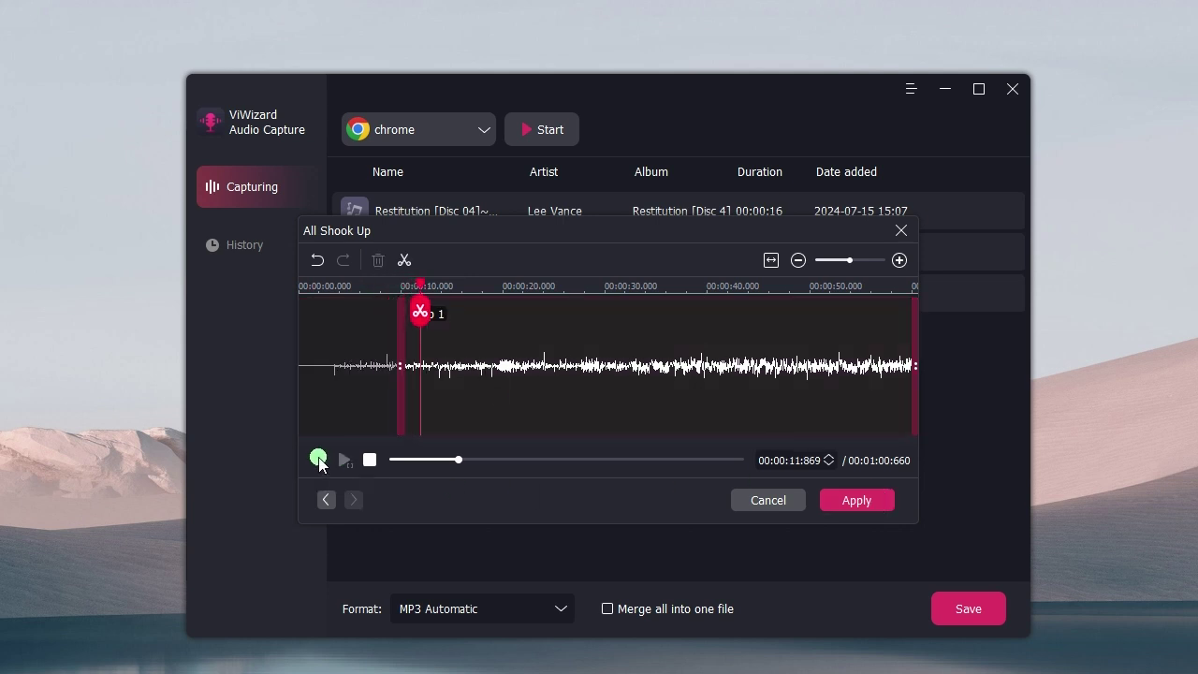
left_click(318, 459)
left_click(873, 502)
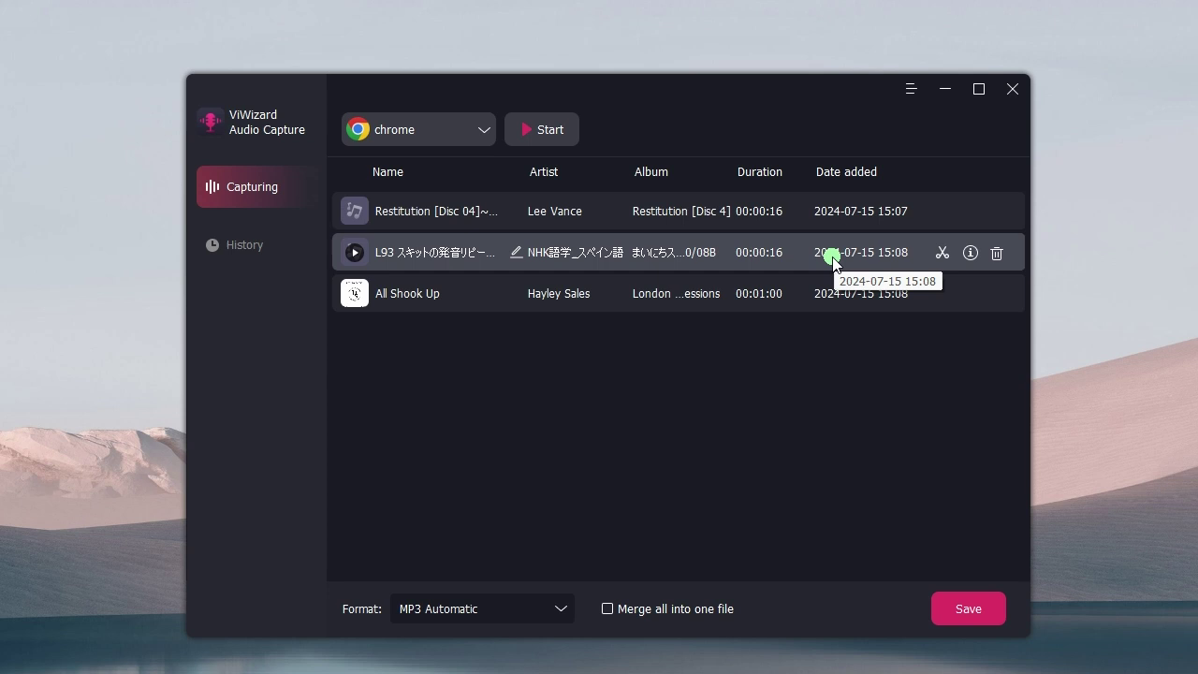
- Preview the L93 track, save all captured tracks, and view the History list
left_click(348, 252)
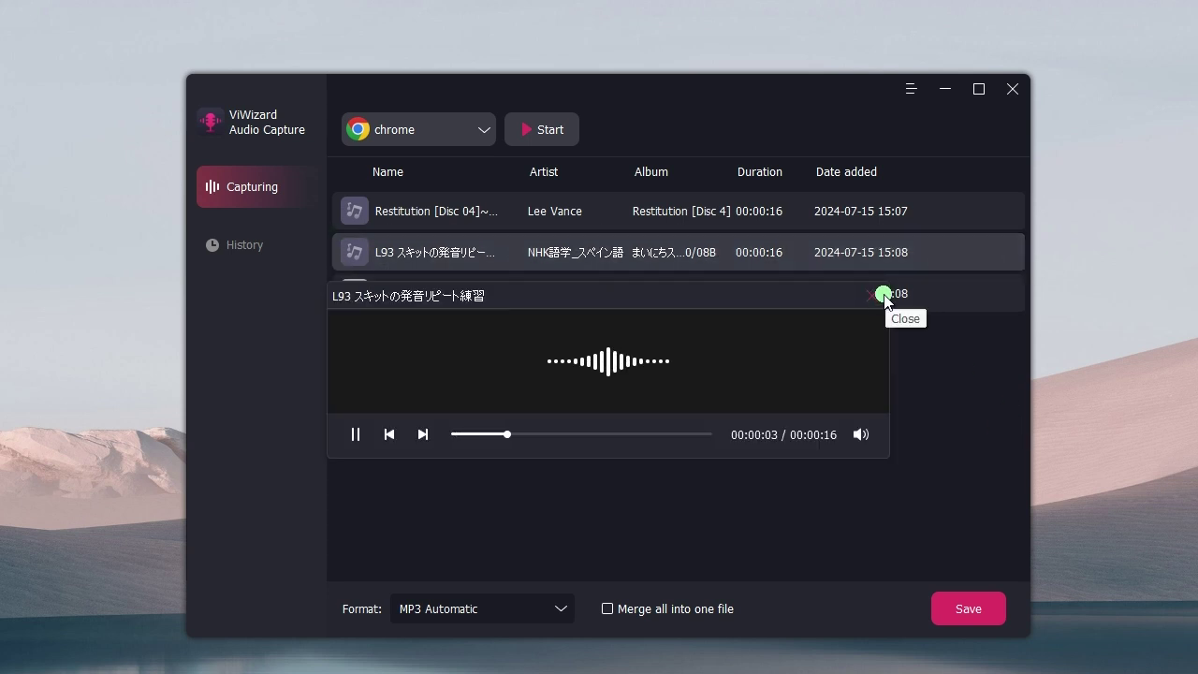
left_click(884, 296)
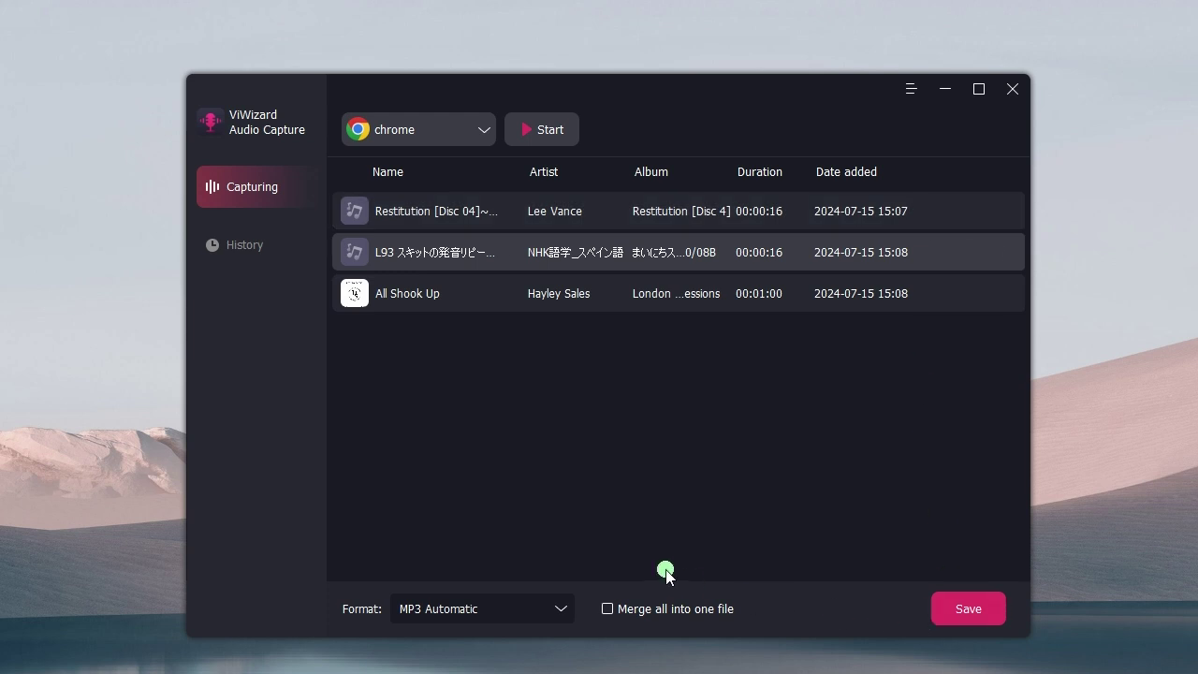
left_click(995, 608)
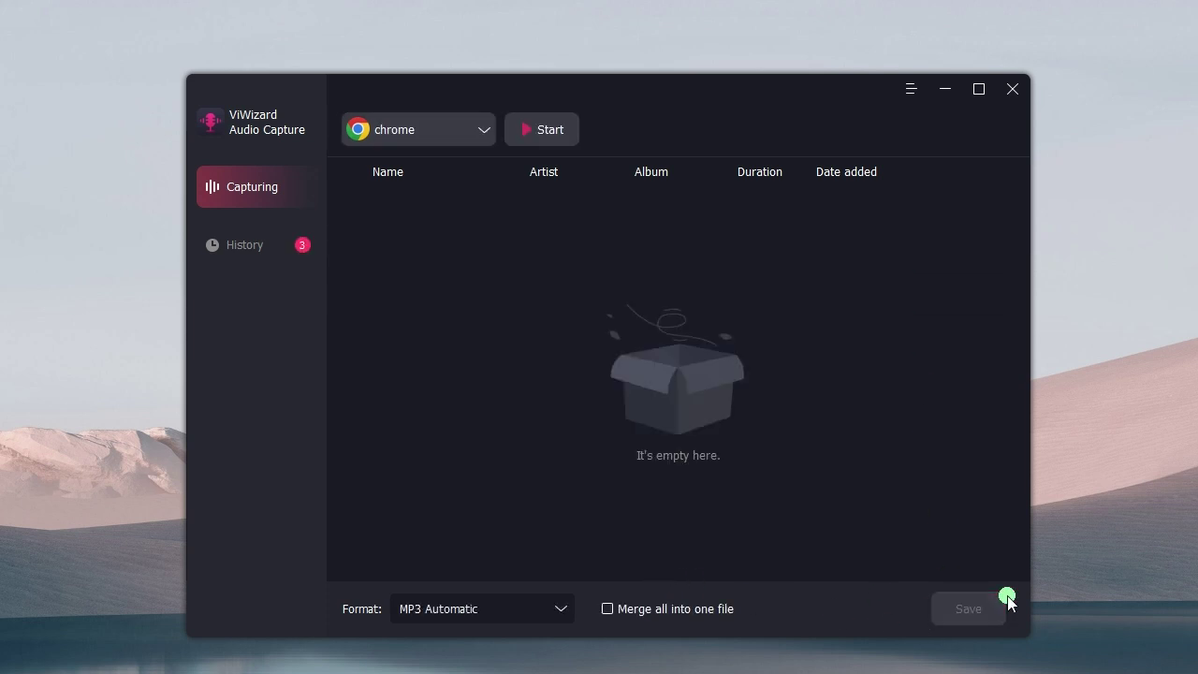
left_click(256, 235)
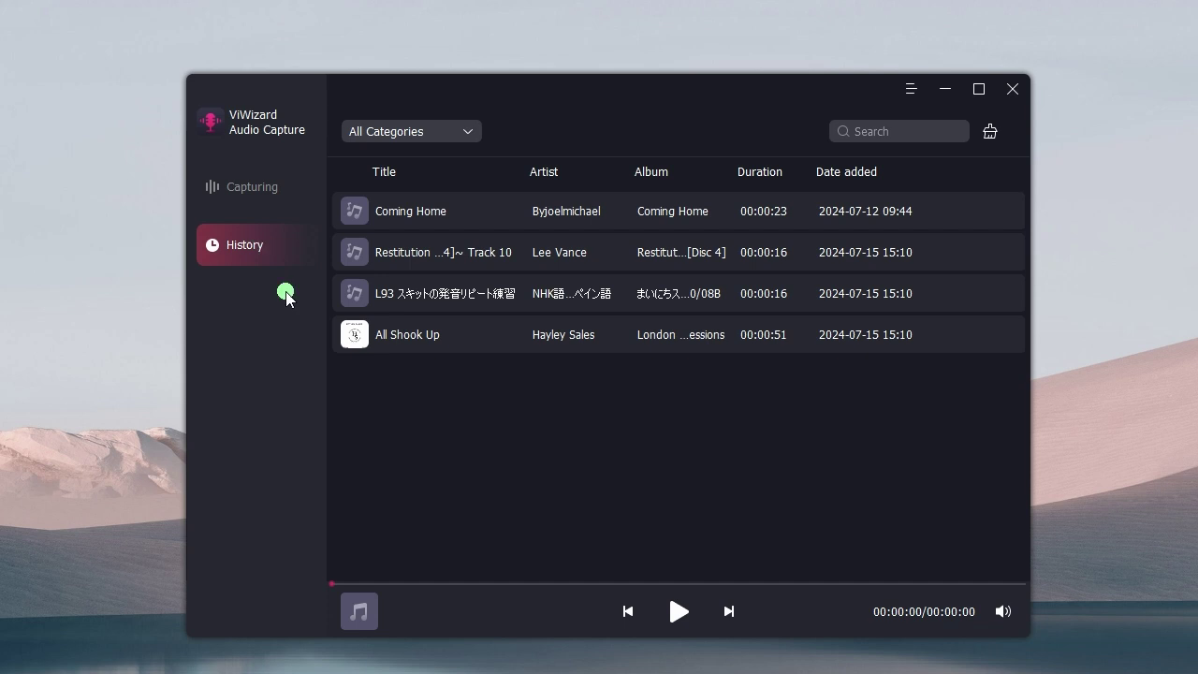
- Go through Chrome Settings to the Extensions section that links to the Web Store
mouse_move(986, 334)
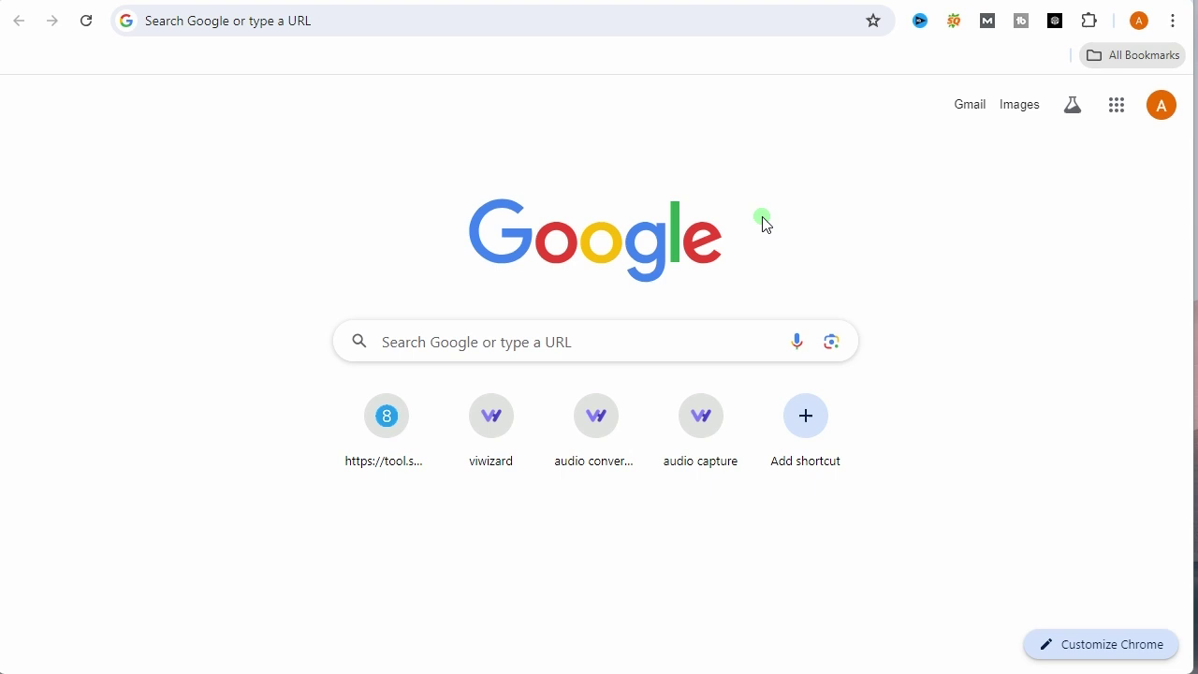
left_click(1169, 24)
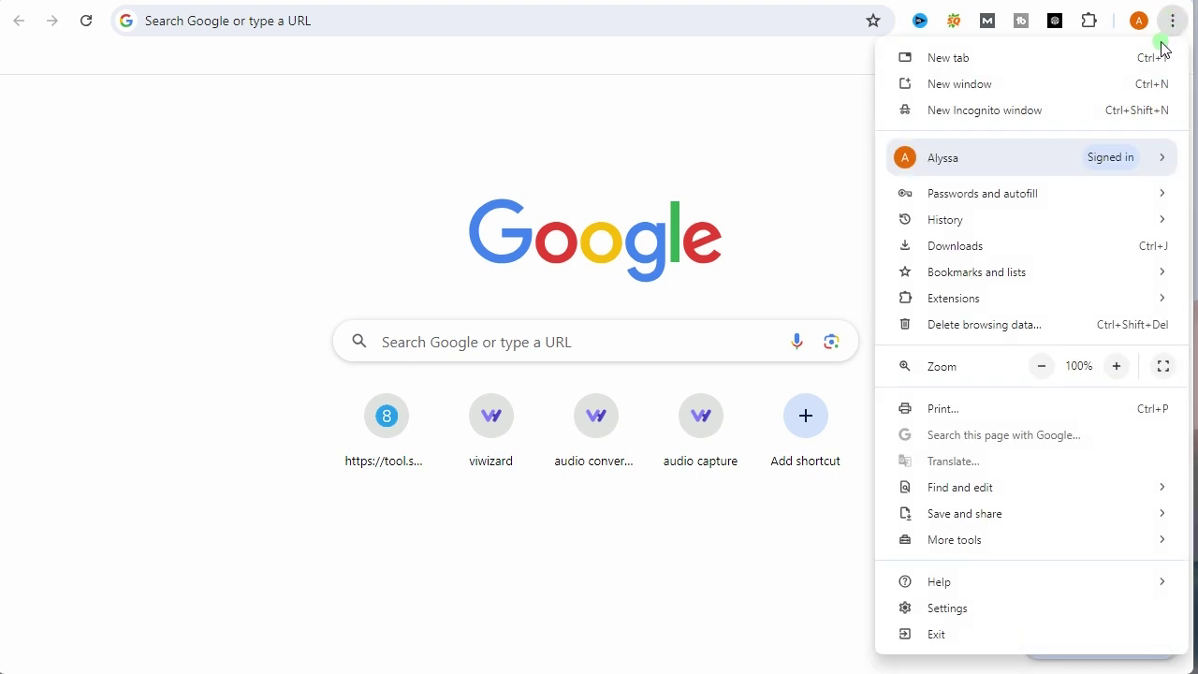
left_click(991, 610)
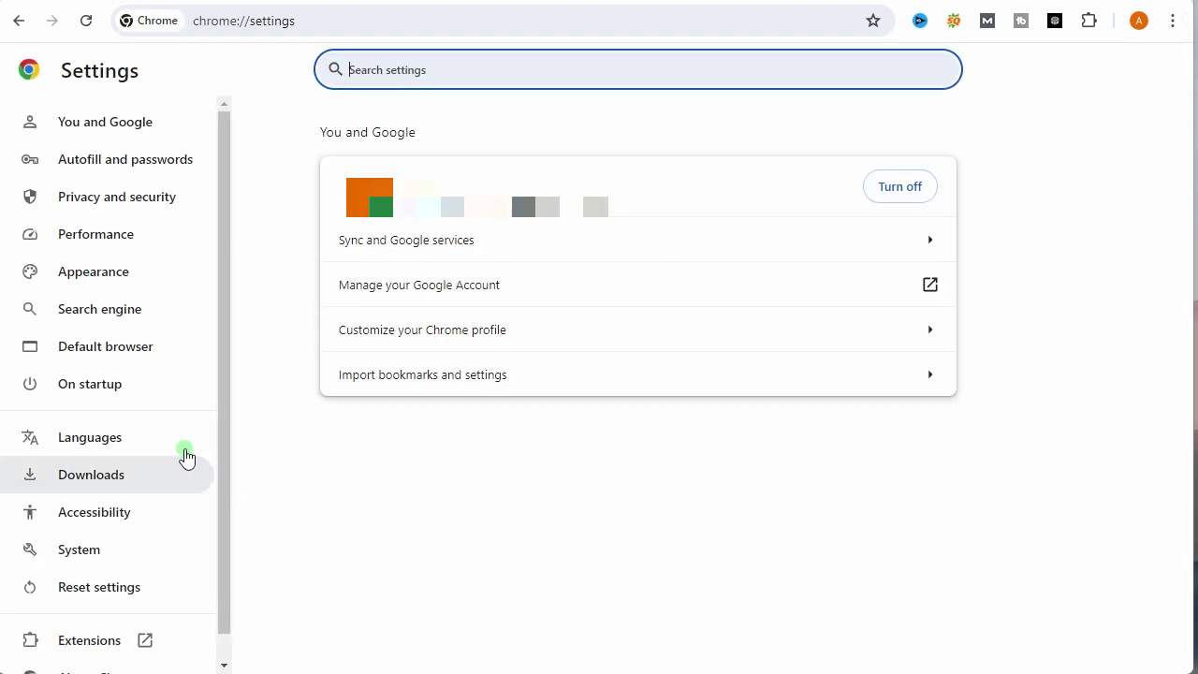
scroll(175, 468, "down", 1)
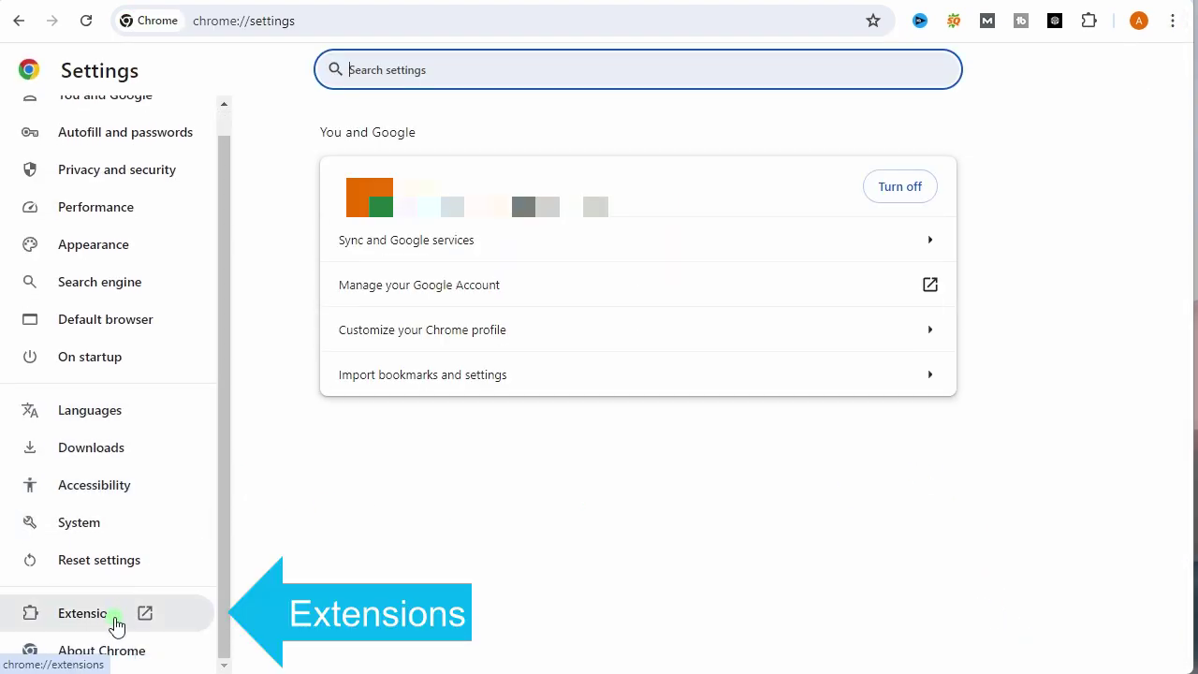
left_click(115, 622)
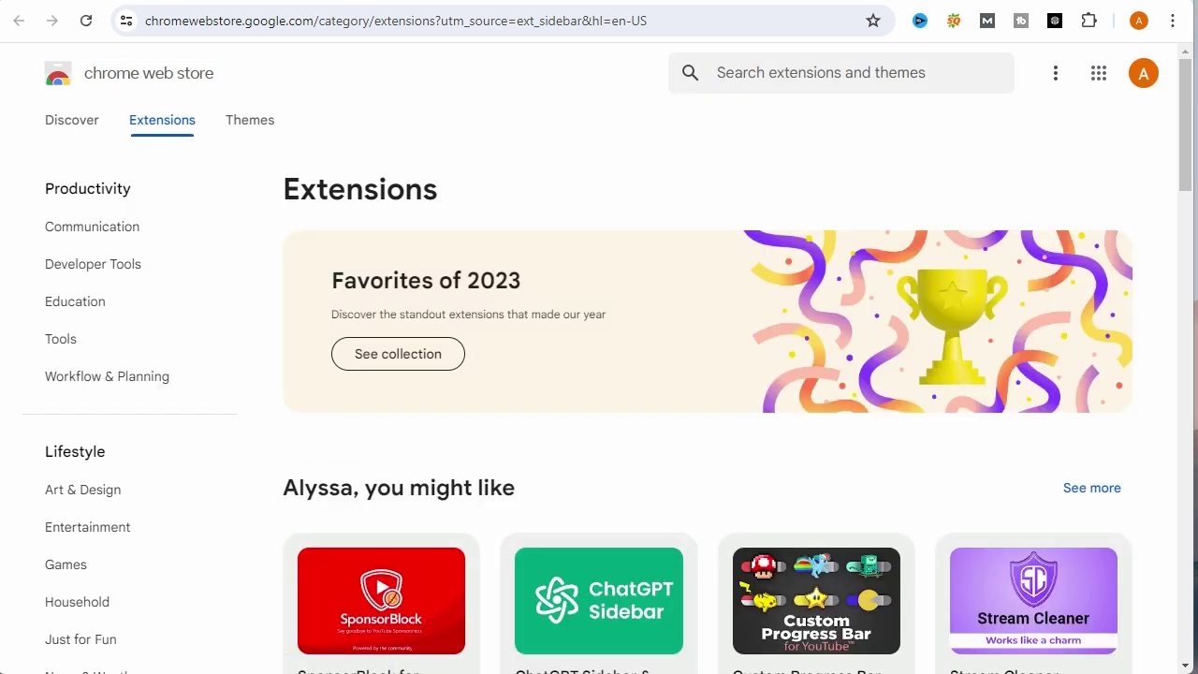
- Search the store for 'AdBlock Plus' and add Adblock Plus - free ad blocker to Chrome
left_click(769, 79)
type("AdBlock Plus")
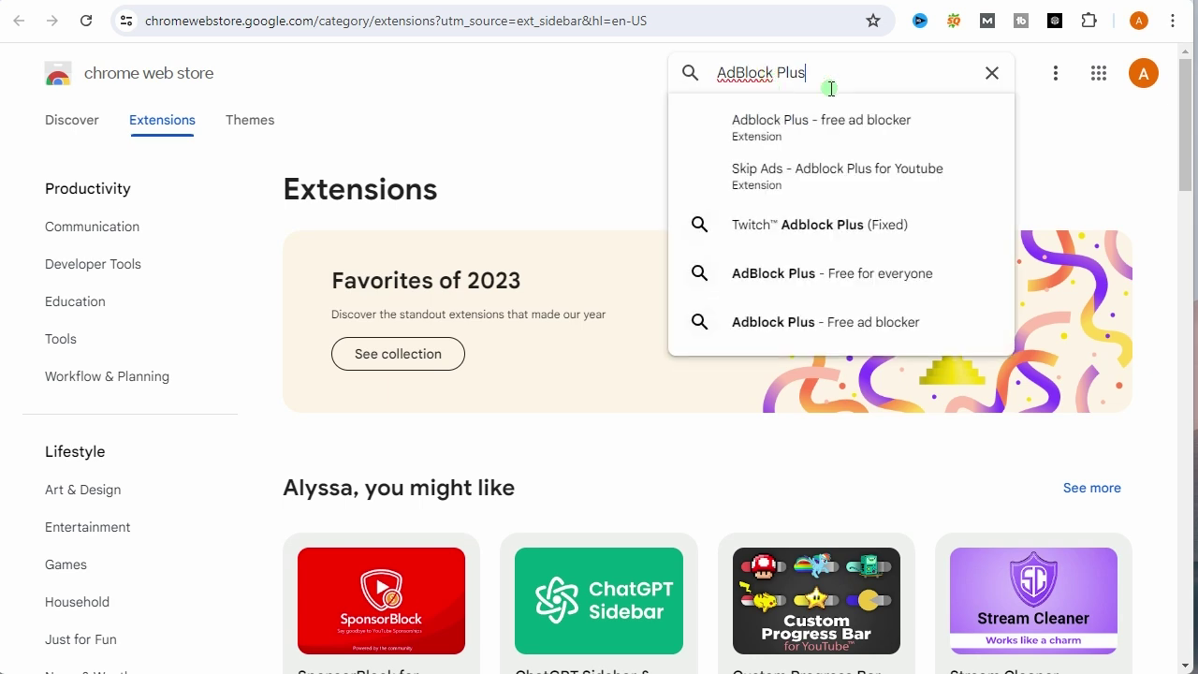
left_click(879, 127)
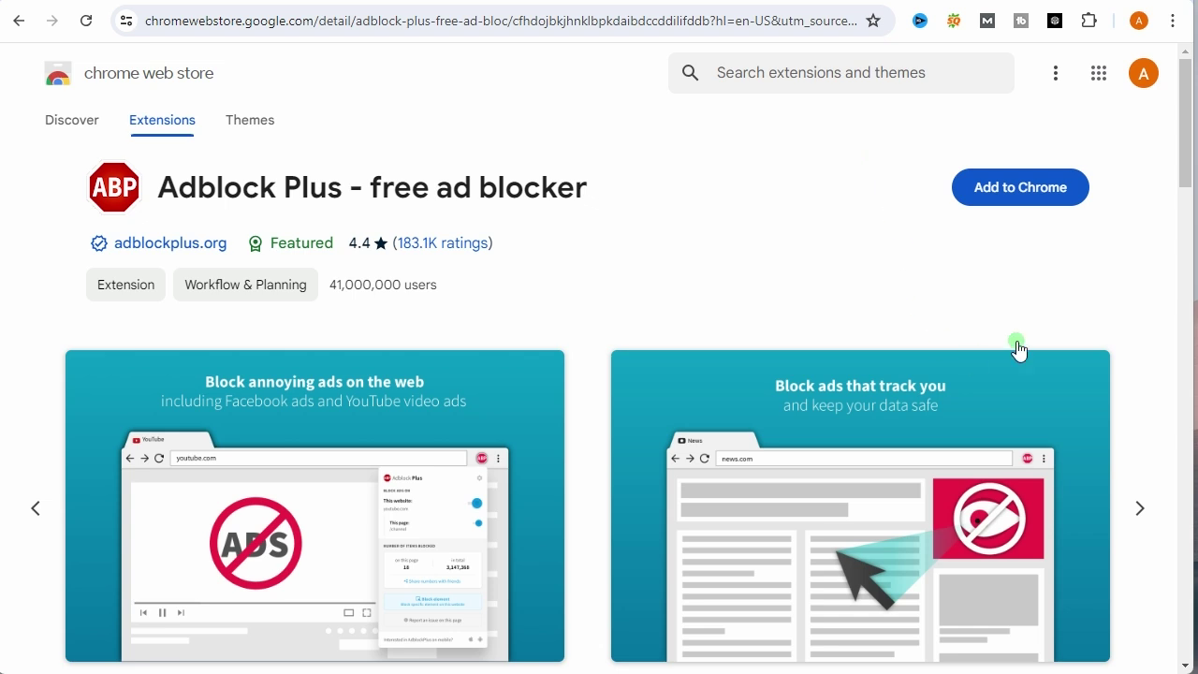
left_click(1034, 192)
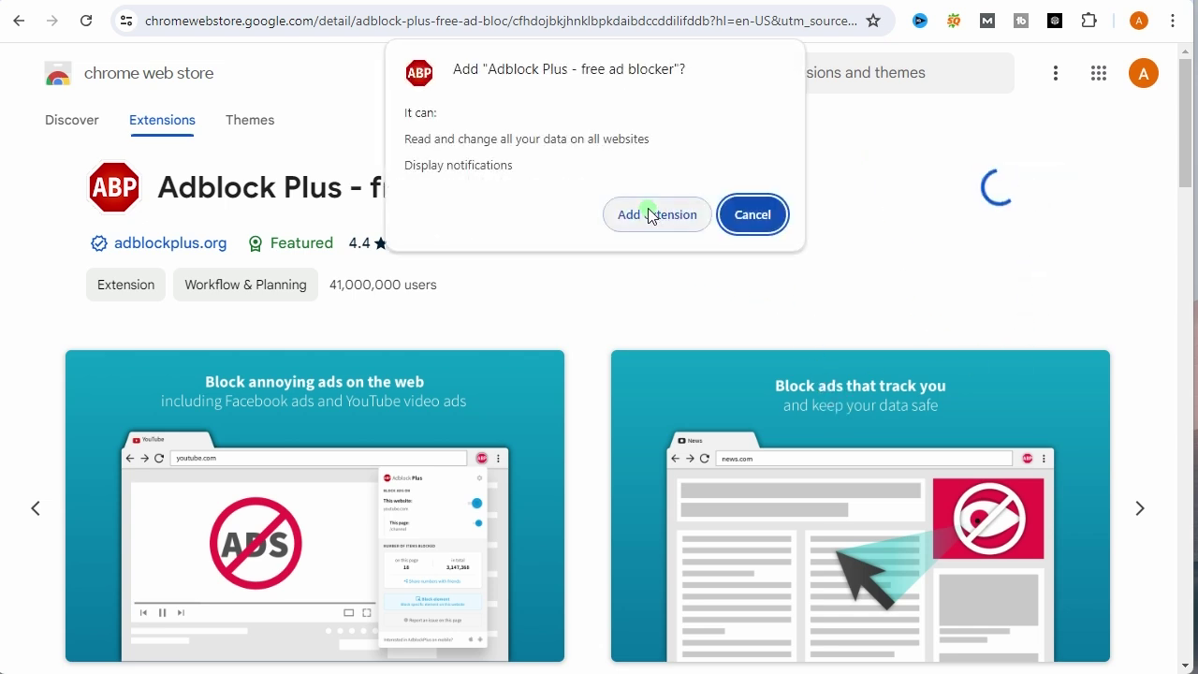
left_click(650, 214)
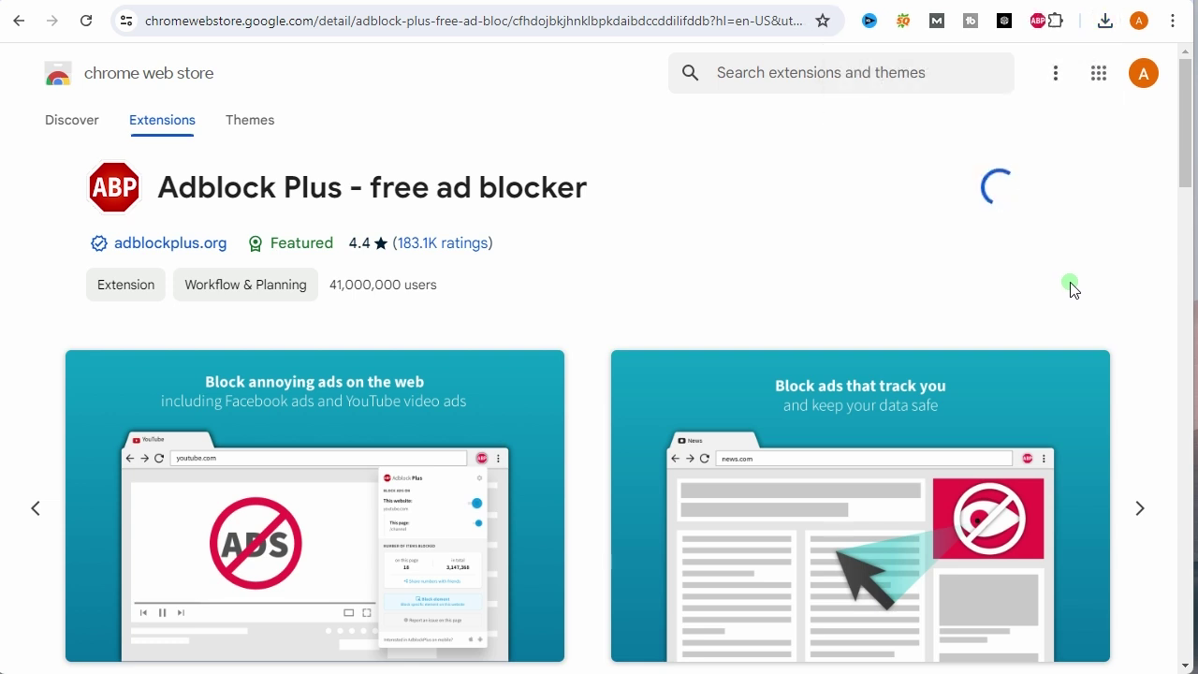
- Open the Adblock Plus details page from Chrome's Settings > Extensions
left_click(1172, 21)
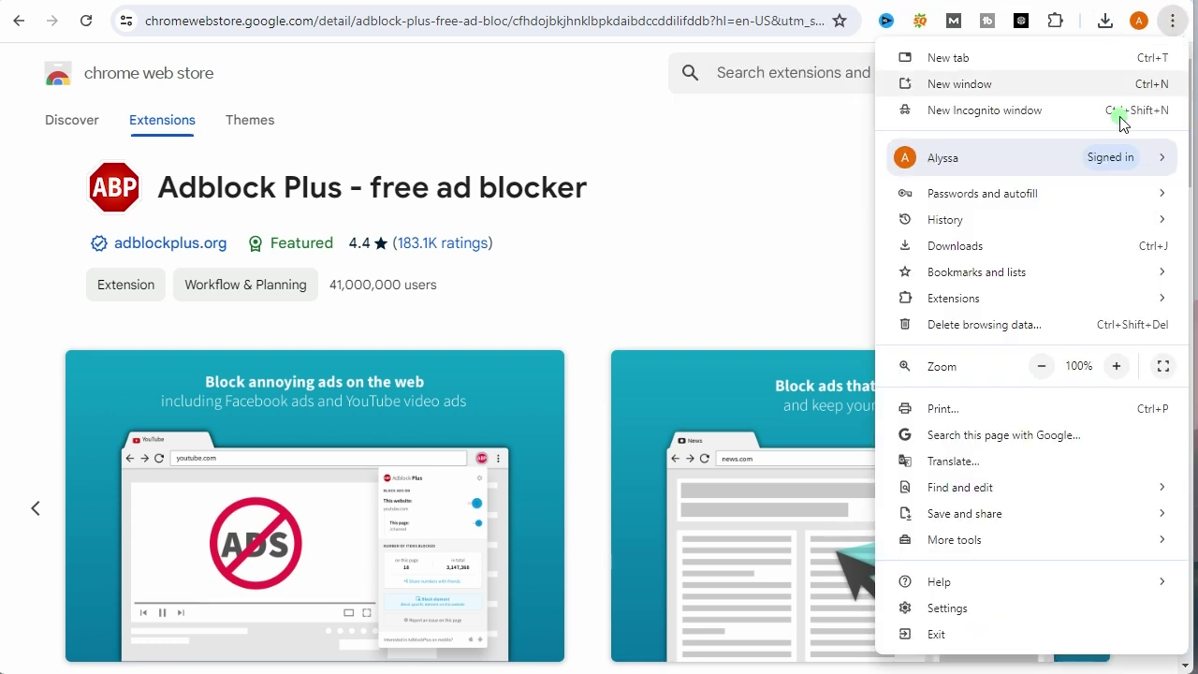
left_click(981, 610)
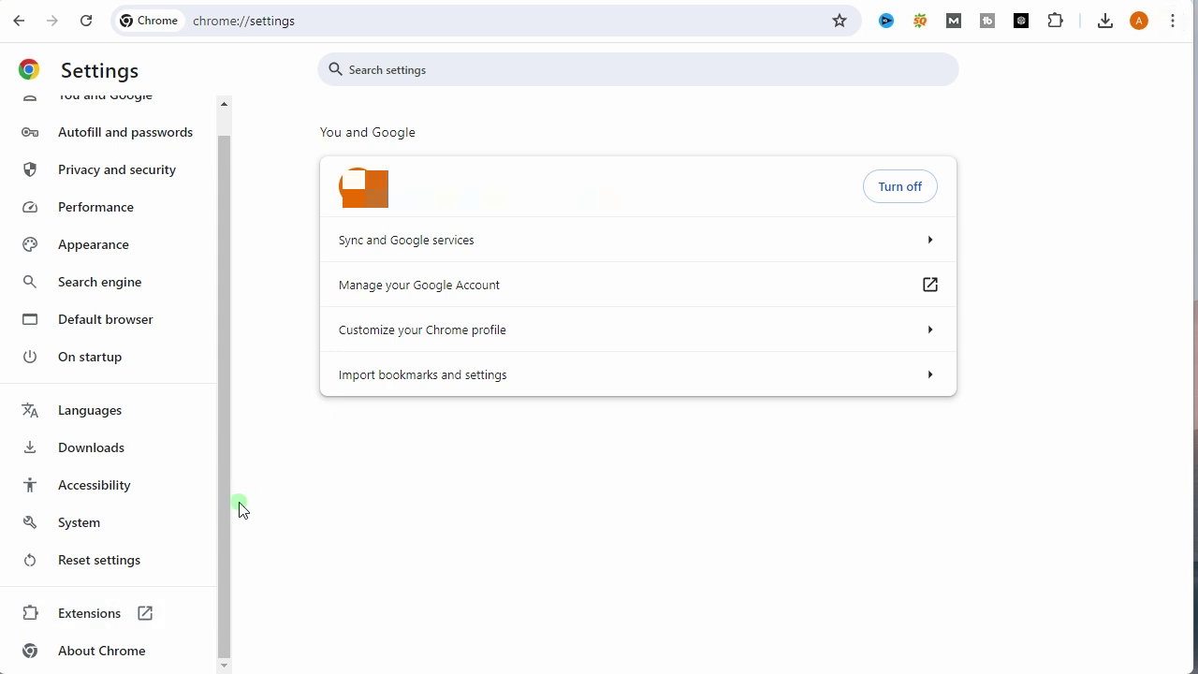
left_click(64, 613)
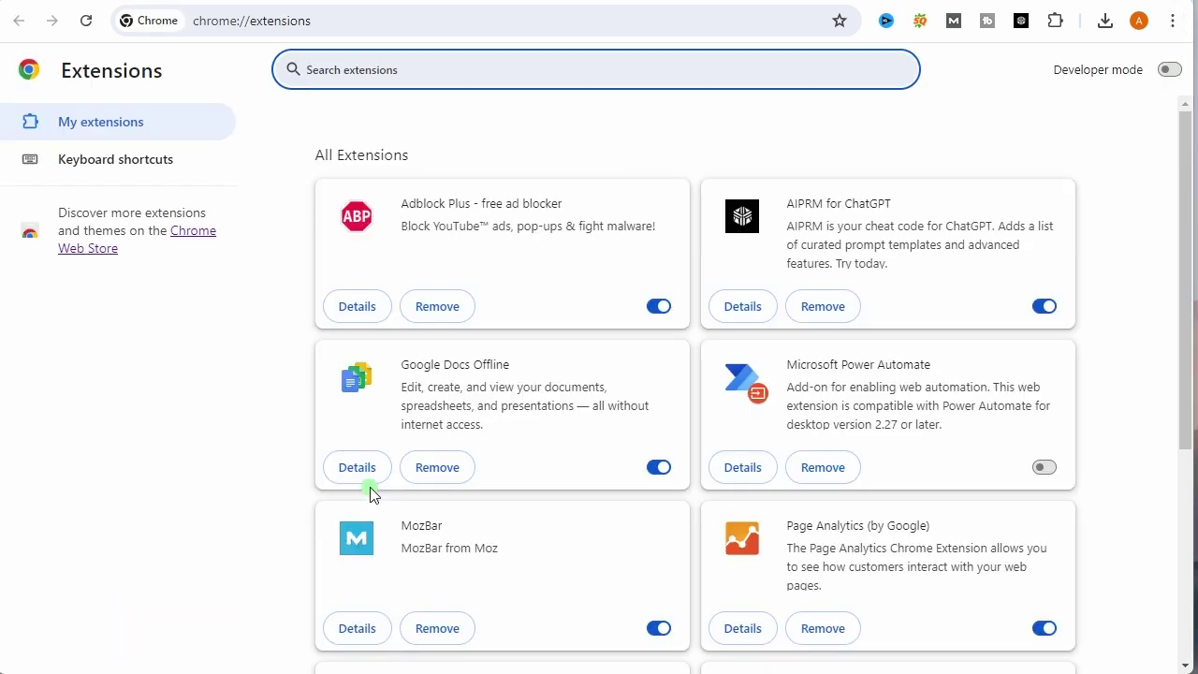
left_click(347, 316)
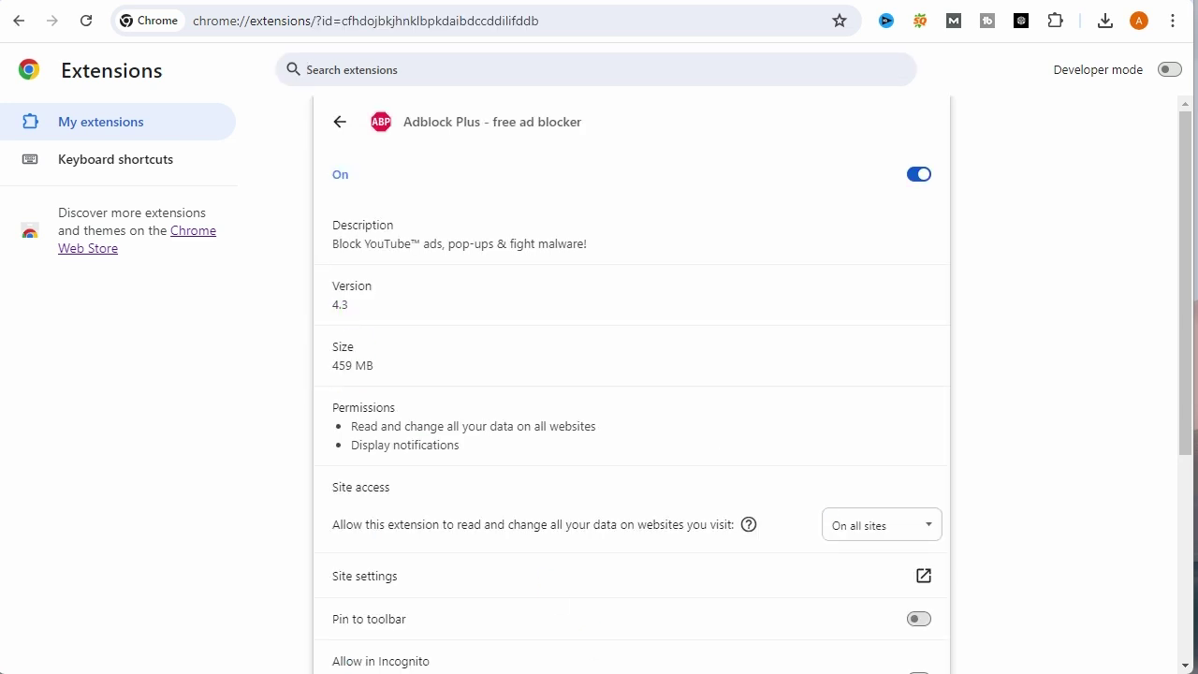
scroll(580, 290, "down", 4)
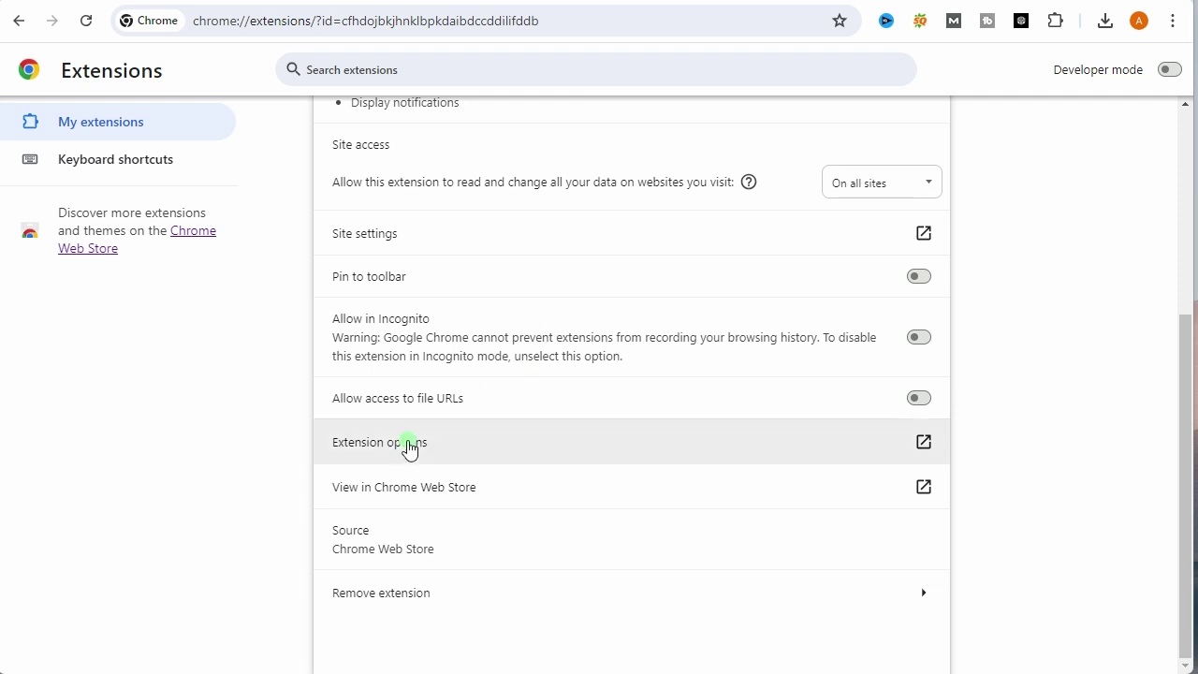
- Open Adblock Plus options, switch to Advanced, and bring up the add-filter-list-via-URL dialog
left_click(495, 460)
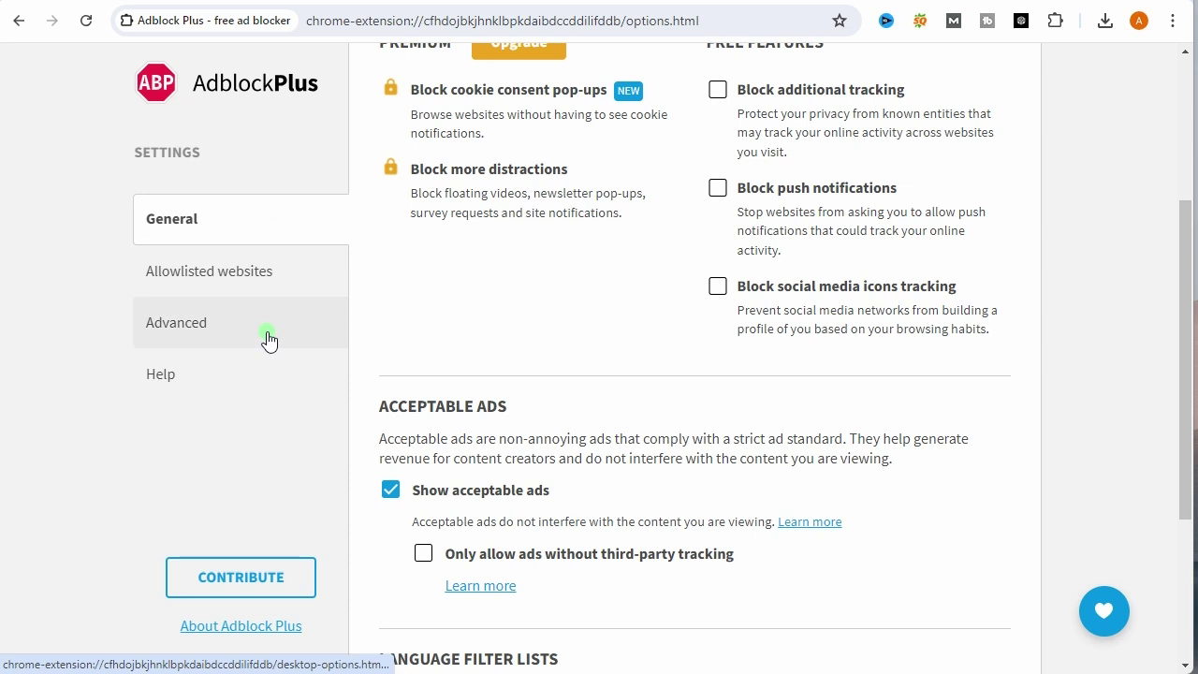
left_click(267, 339)
scroll(662, 369, "down", 2)
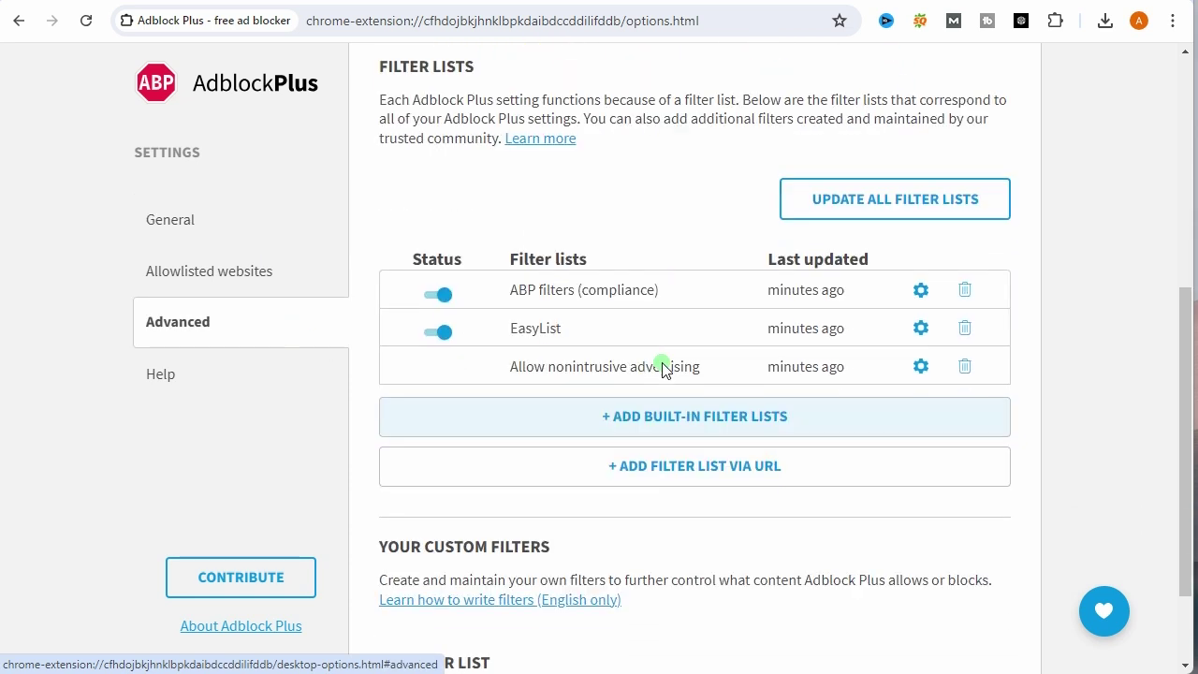
left_click(730, 478)
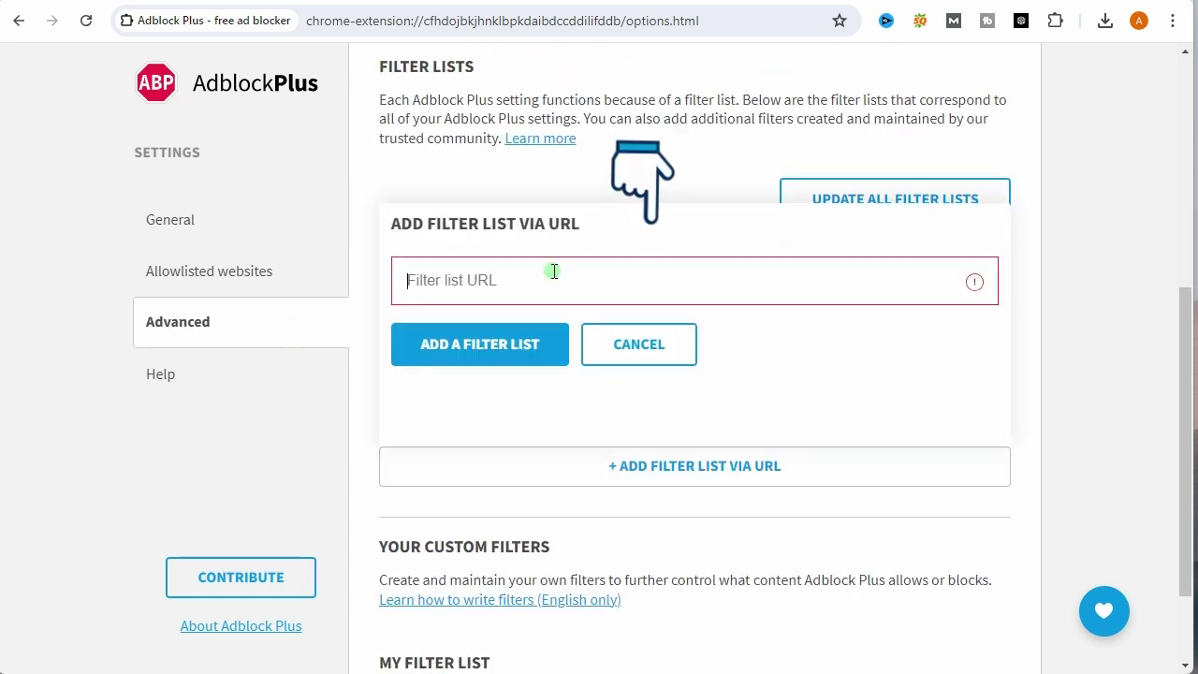